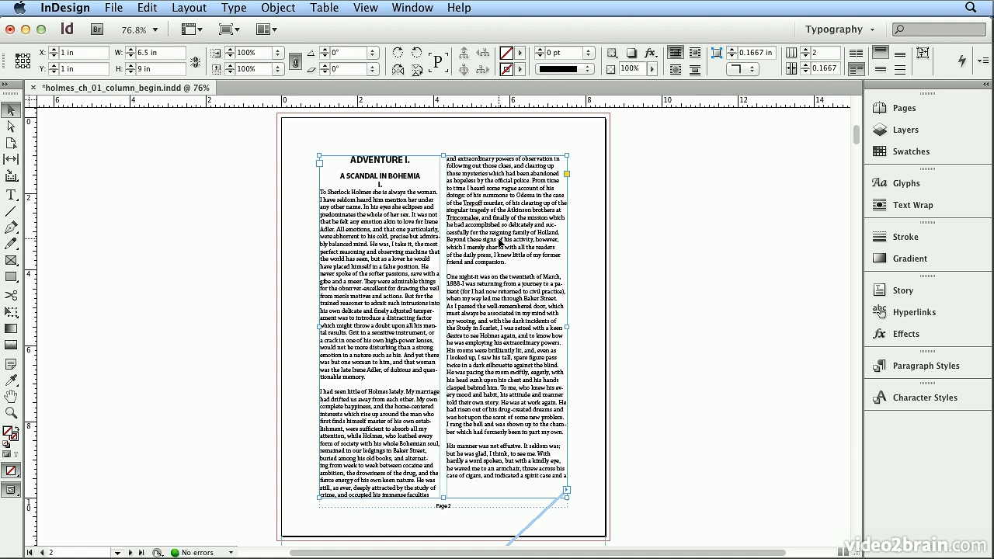
Compare pages 3 and 2 of the chapter and undo the two-column setting on page 2's text frame.
click(905, 109)
double_click(828, 183)
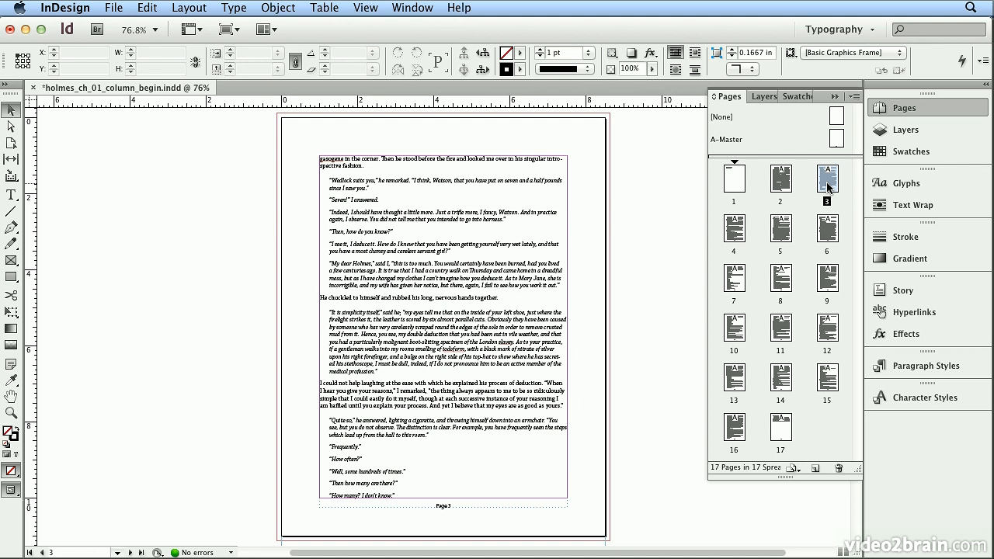
double_click(782, 187)
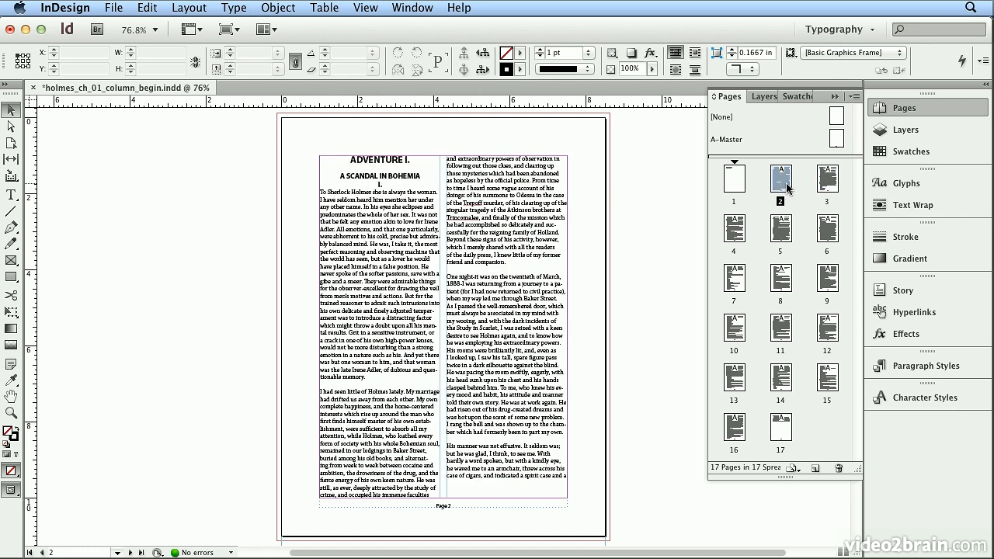
click(149, 8)
click(152, 29)
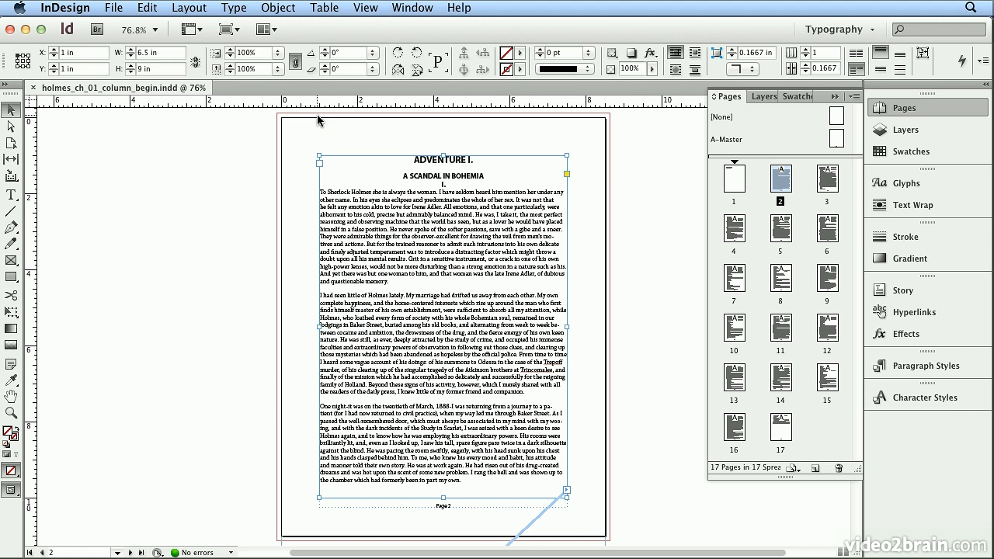
Set up a new Letter-size print document with the number of columns set to 2.
click(111, 8)
mouse_move(109, 31)
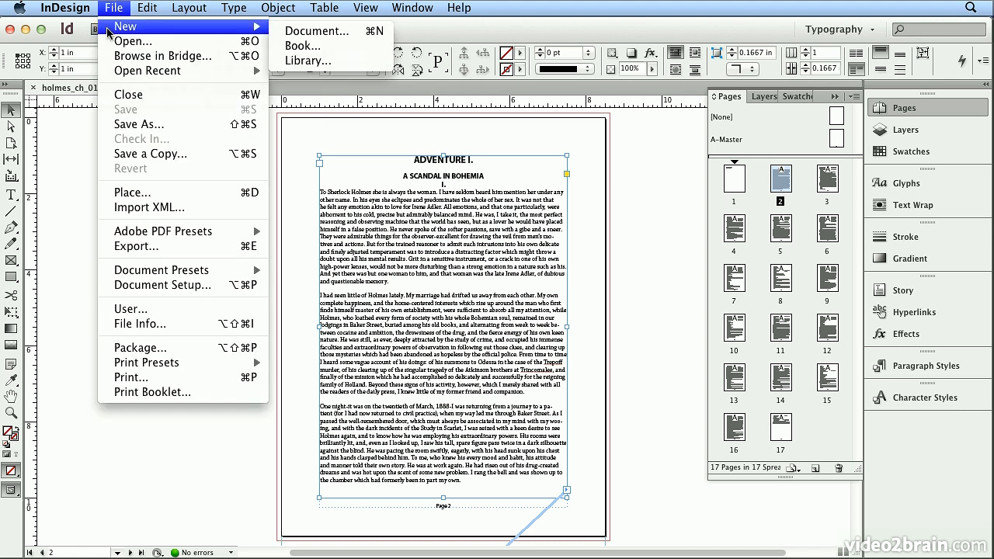
click(342, 38)
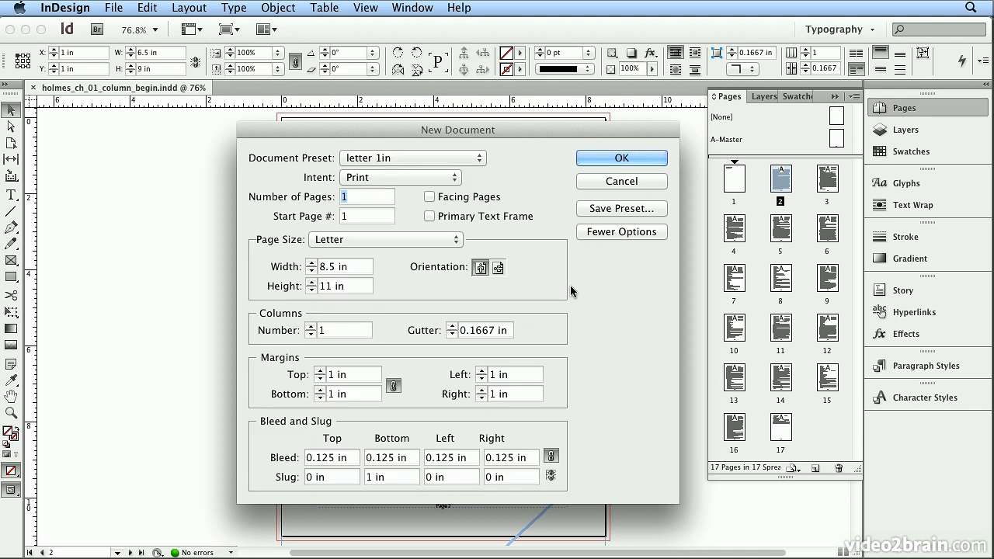
click(310, 326)
Save the settings as the document preset "letter 1in 2 col" and create the new document from it.
click(597, 211)
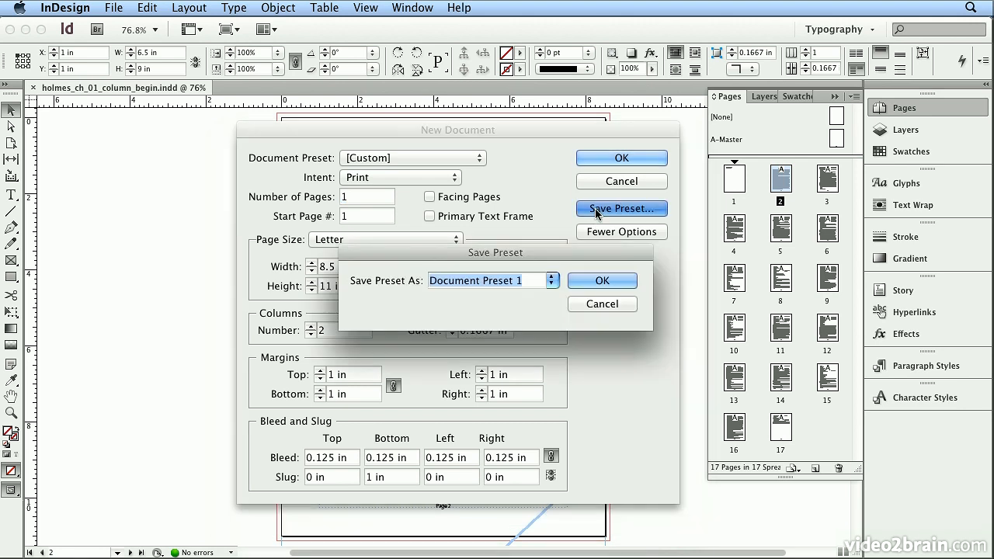
text(letter)
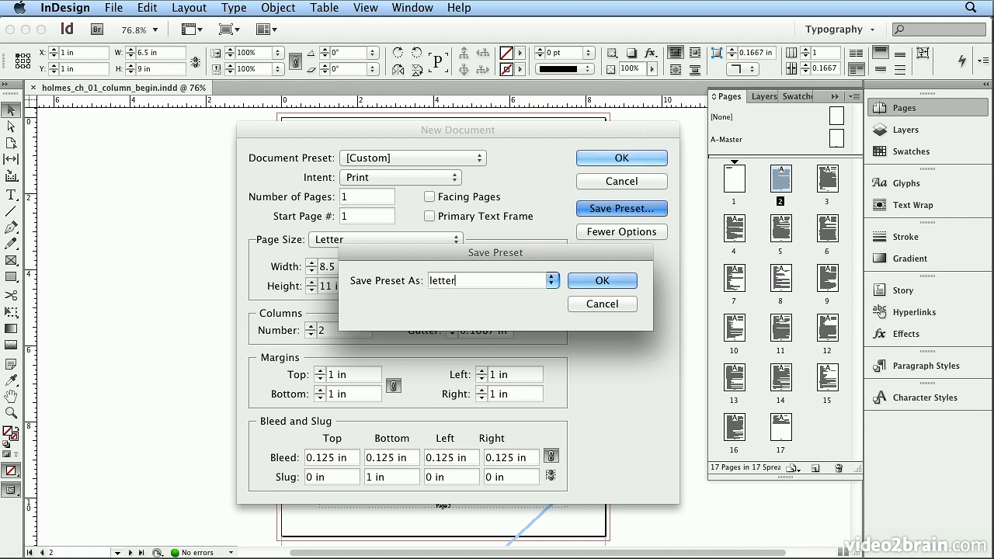
text( 1in 2 col)
click(609, 282)
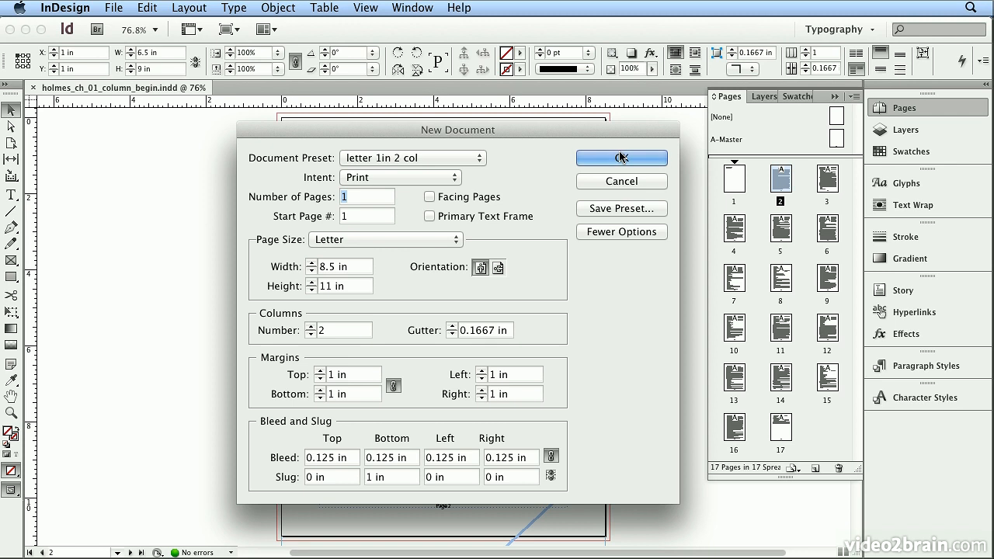
key(Return)
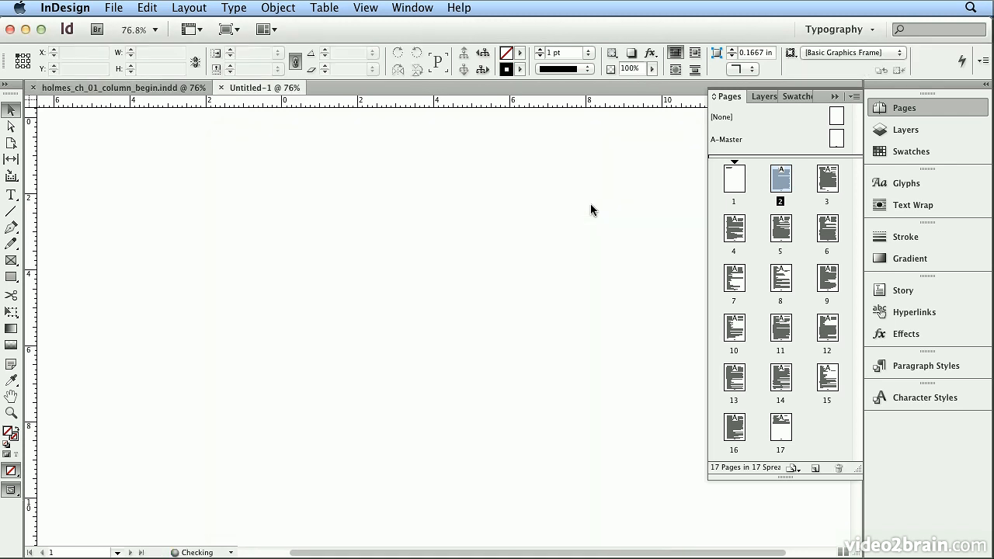
Place sherlock_holmes_ch_01.txt into the first column of page 1 in the new document.
click(113, 8)
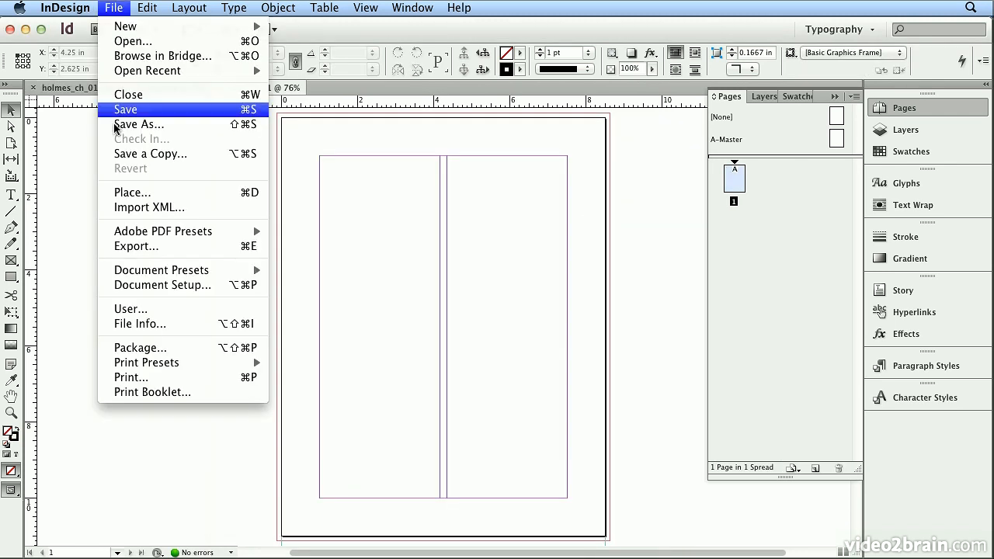
click(133, 194)
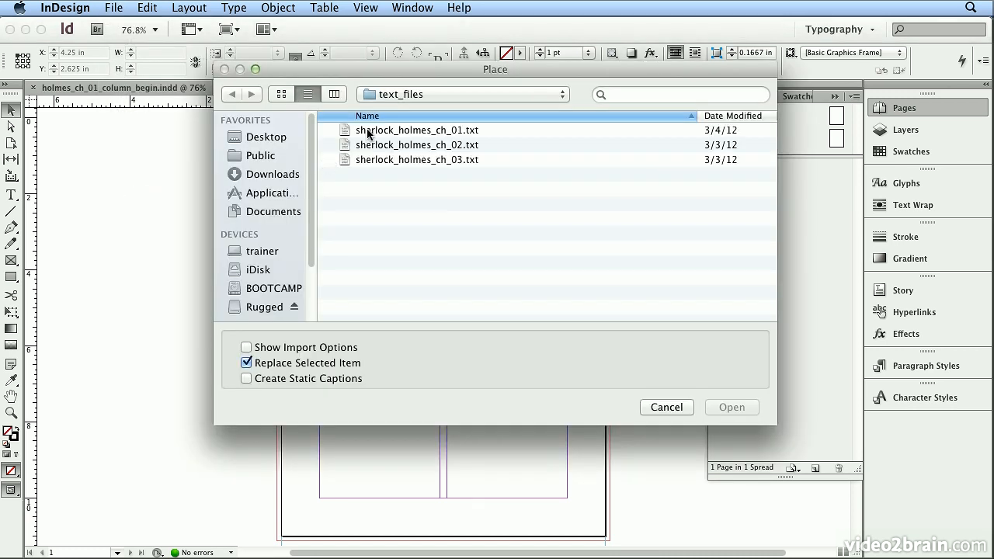
double_click(369, 133)
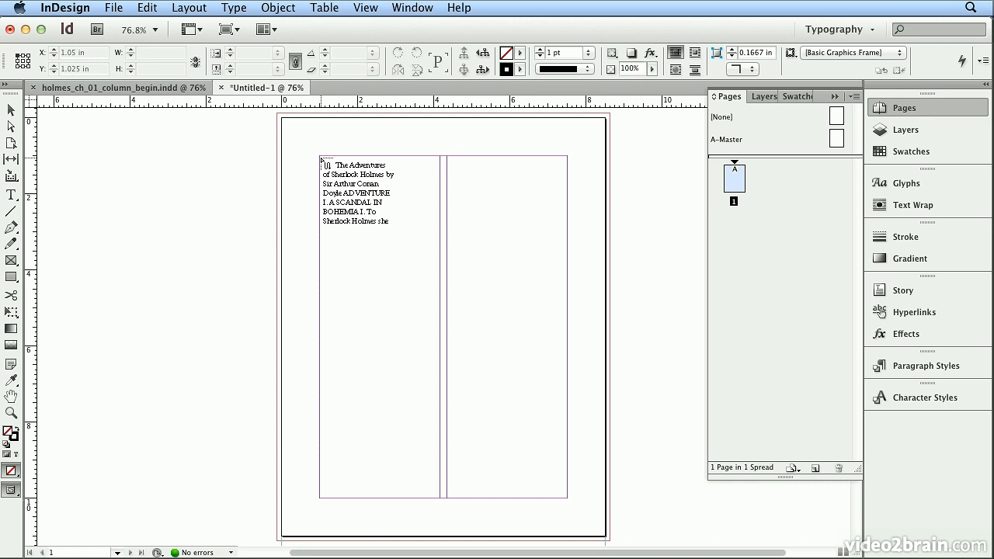
click(321, 158)
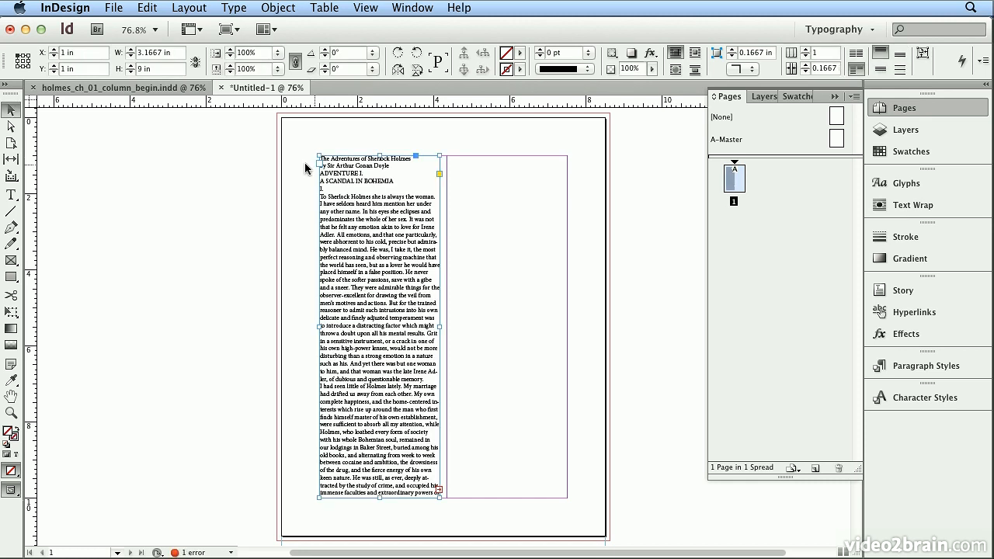
Undo the single-column placement and autoflow the loaded text from the start of page 1's first column, adding pages automatically.
click(147, 8)
click(172, 19)
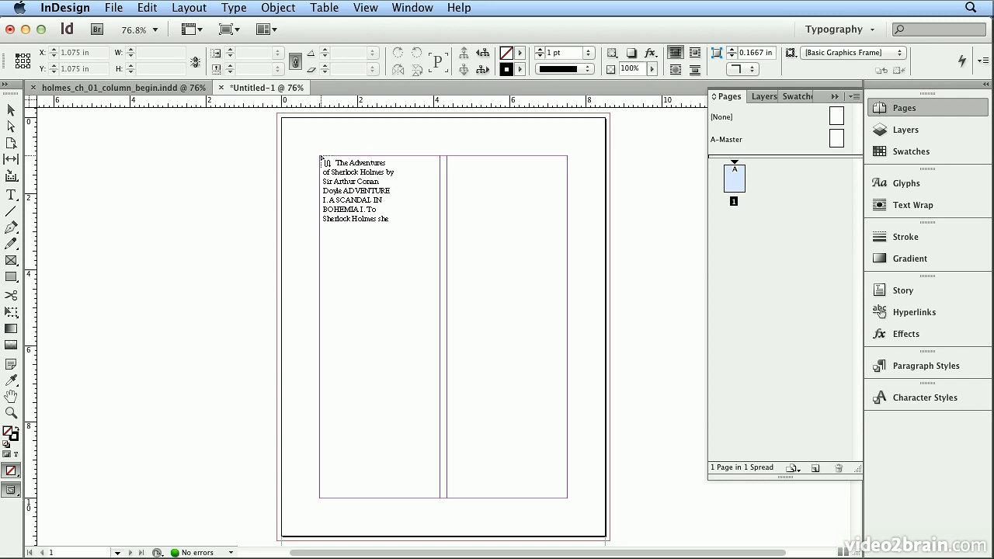
drag(322, 159, 321, 159)
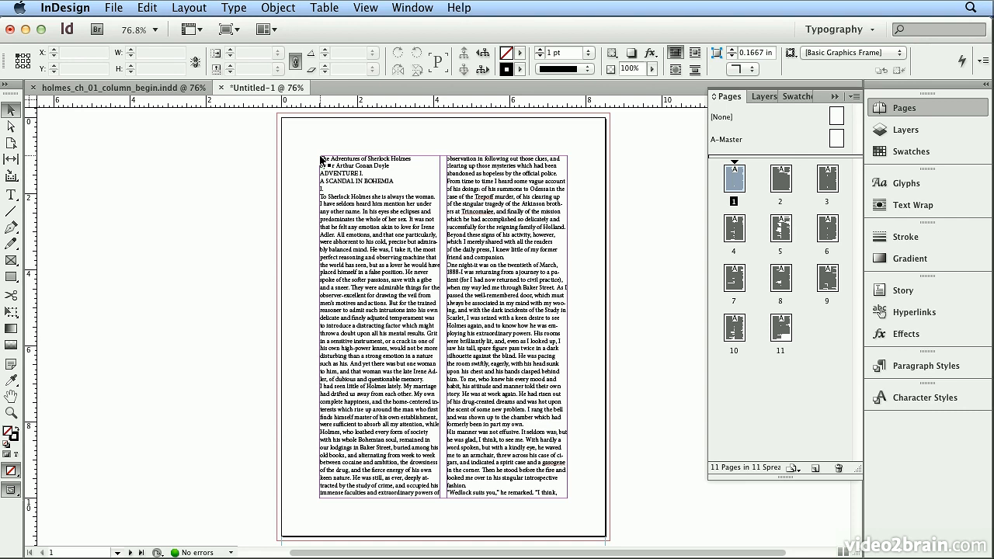
Inspect the column frames on page 1 and the following pages, and close the untitled document without saving.
click(503, 281)
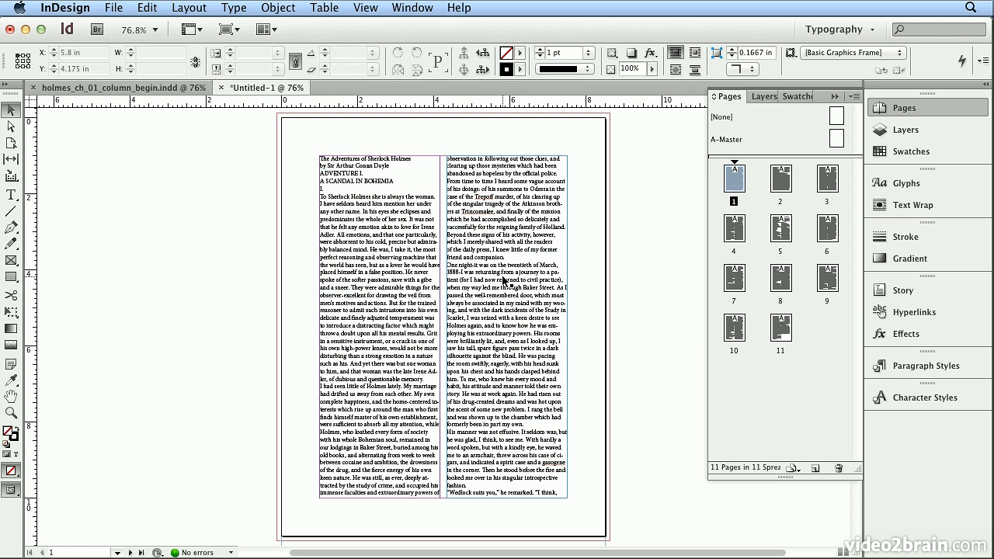
drag(503, 281, 503, 281)
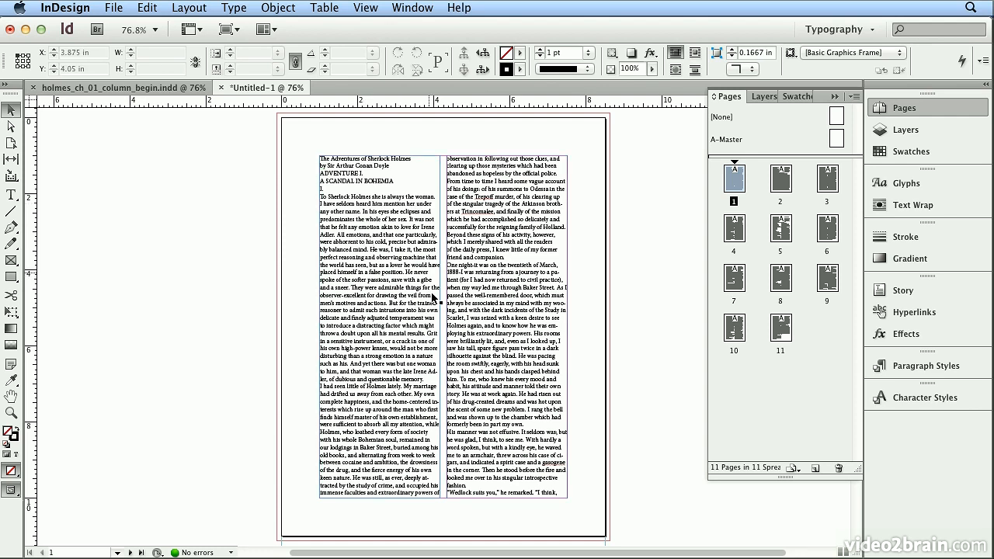
double_click(778, 191)
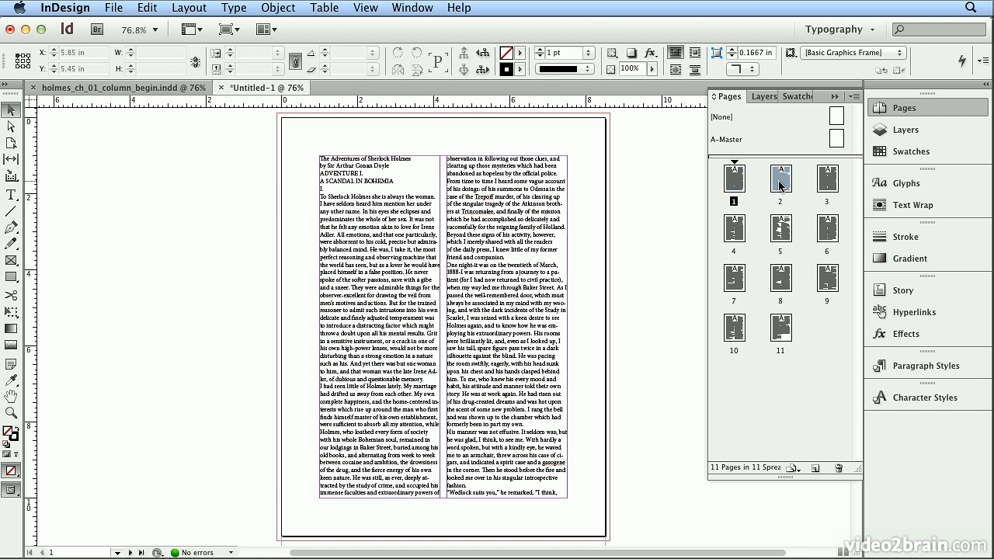
double_click(737, 229)
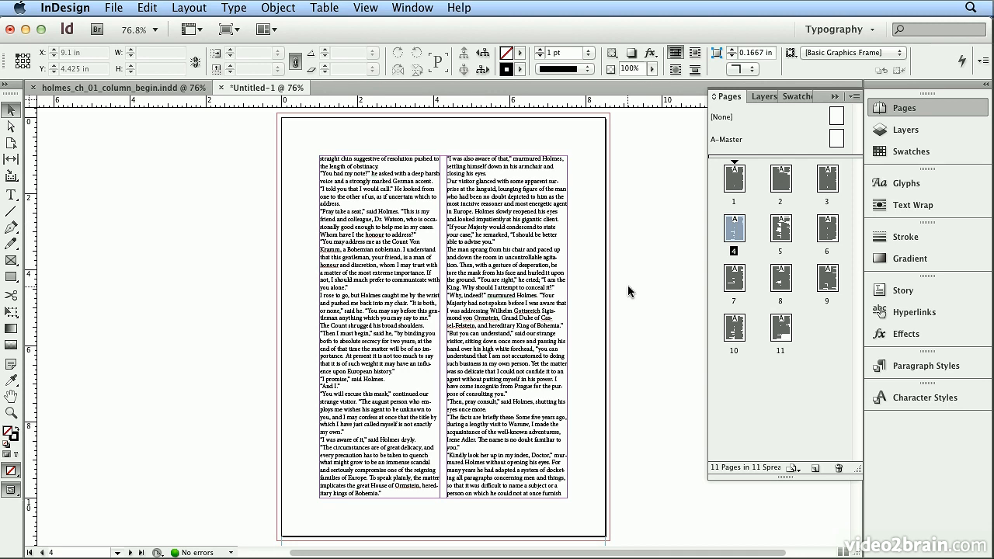
click(221, 88)
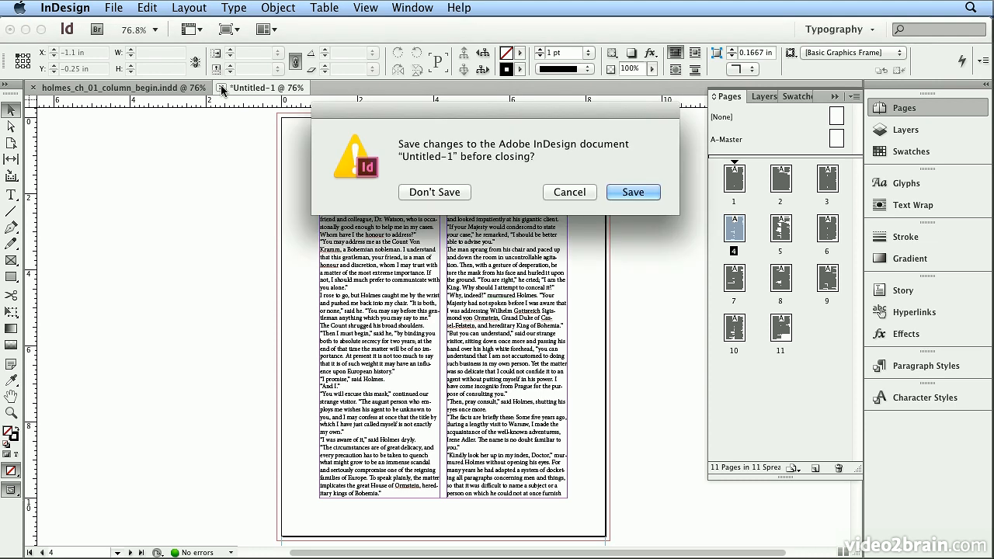
click(434, 192)
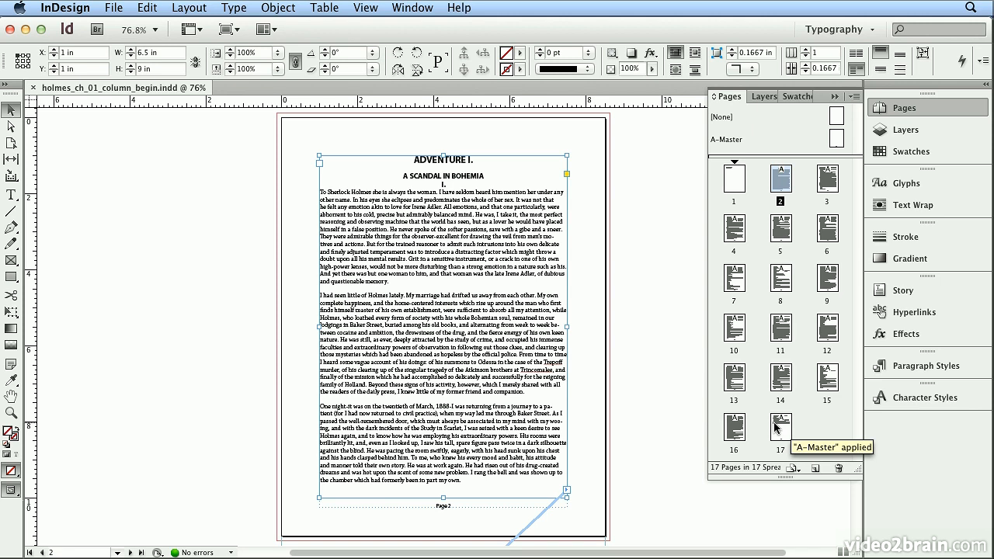
Set the A-Master page to 2 columns in Margins and Columns.
double_click(727, 141)
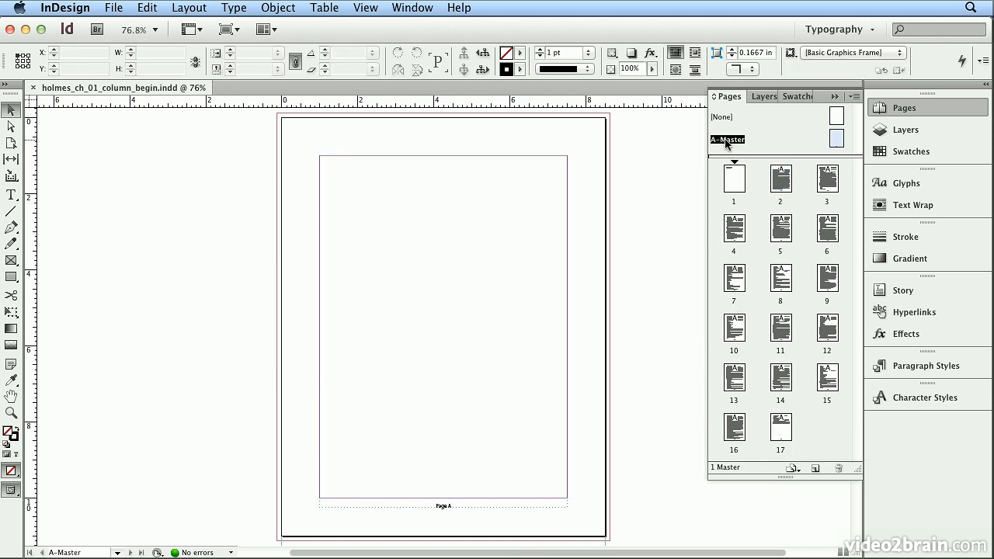
click(171, 8)
click(183, 42)
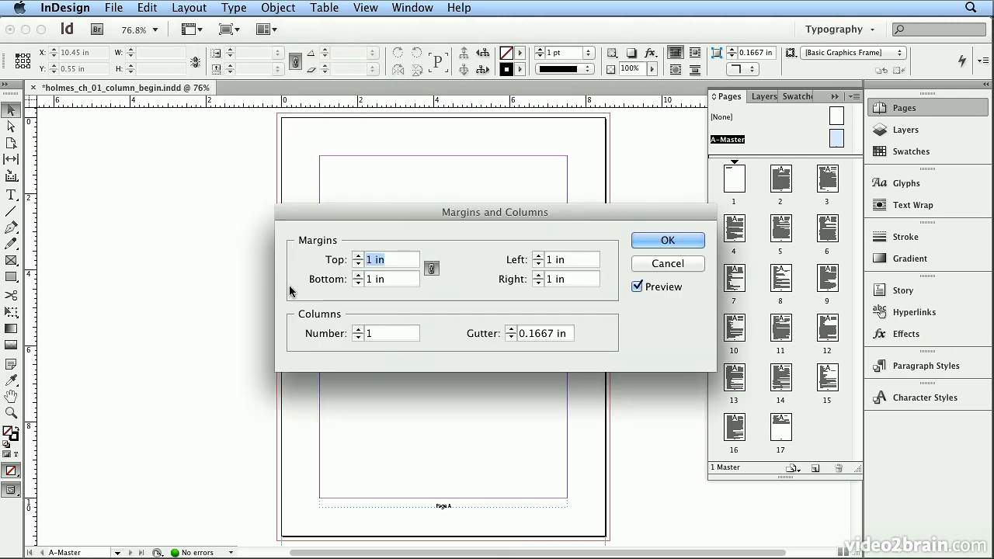
click(358, 330)
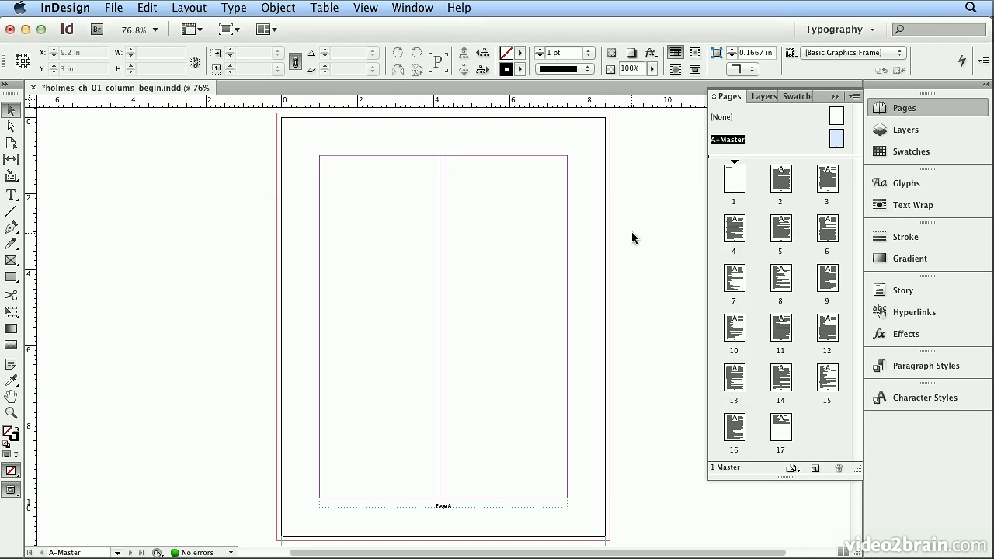
Check page 3 against the new column guides and delete pages 3 through 17 along with their objects.
double_click(832, 181)
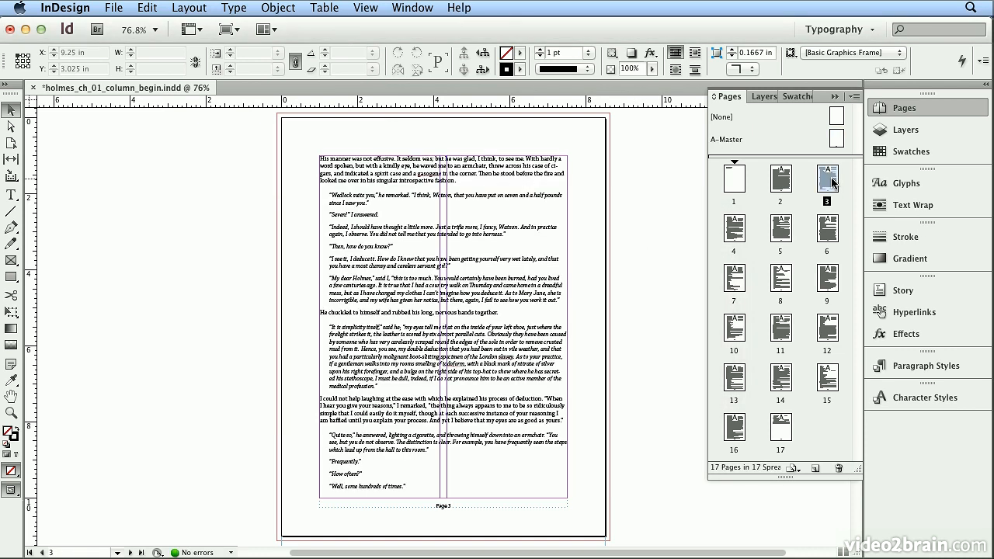
shift+click(784, 437)
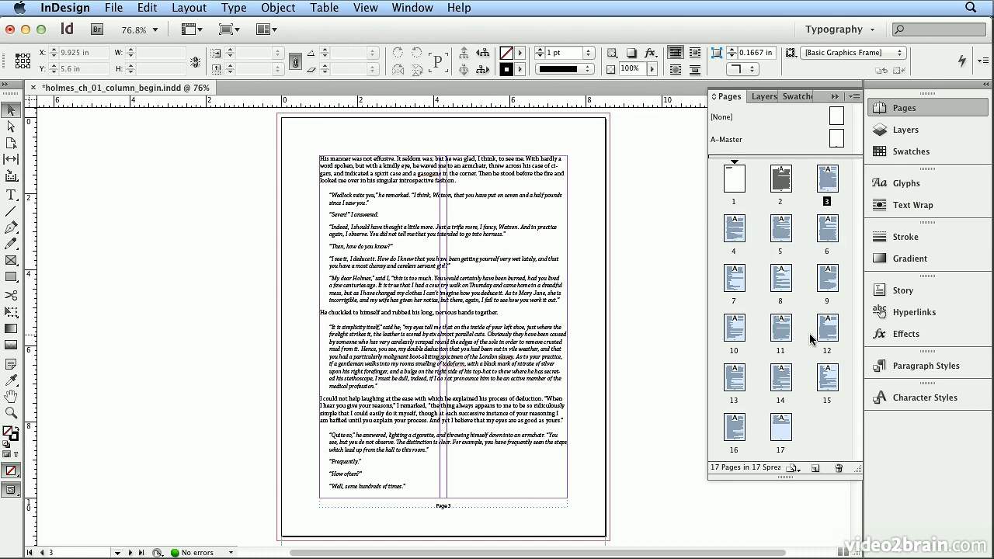
click(839, 468)
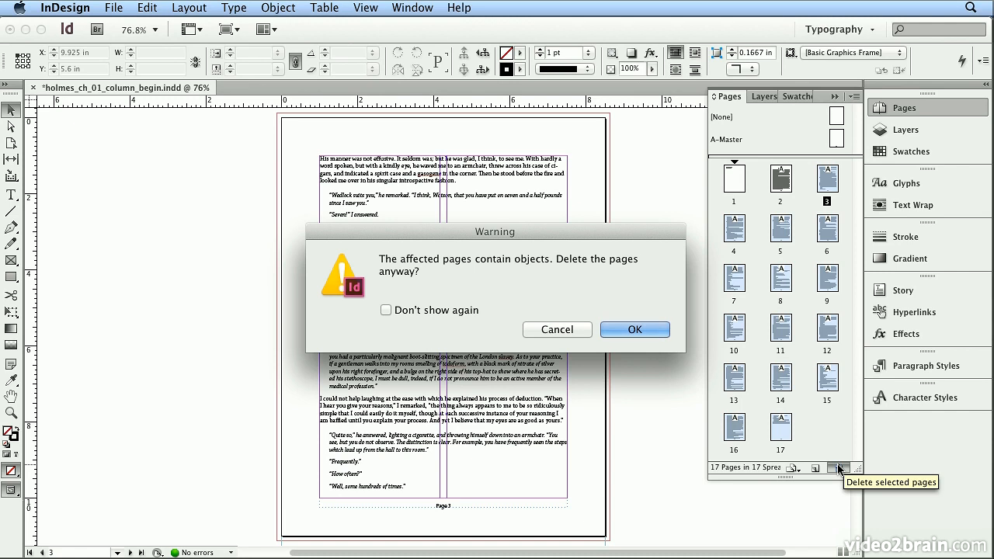
click(640, 330)
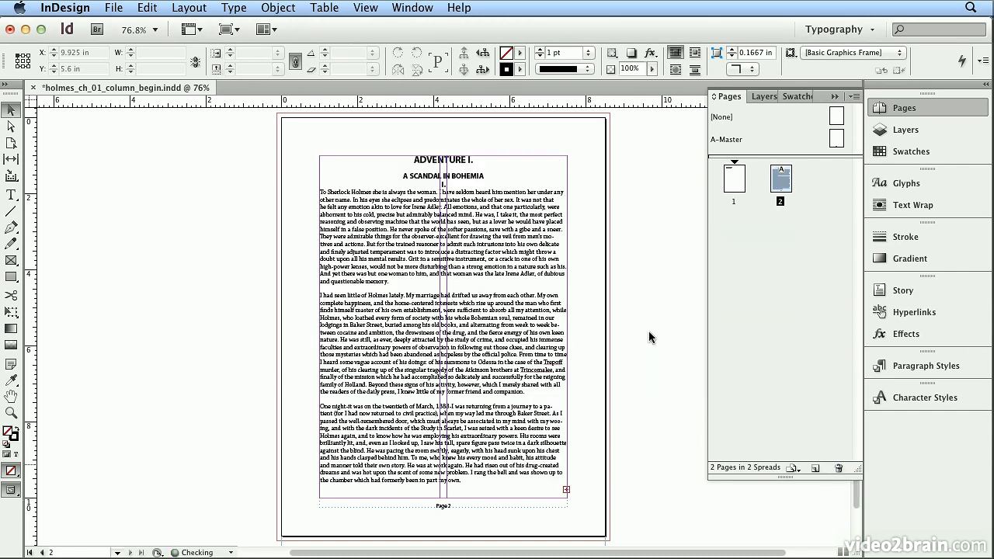
Narrow page 2's text frame to the first column, 3.1667 in wide, and autoflow its overset text from the second column.
click(519, 411)
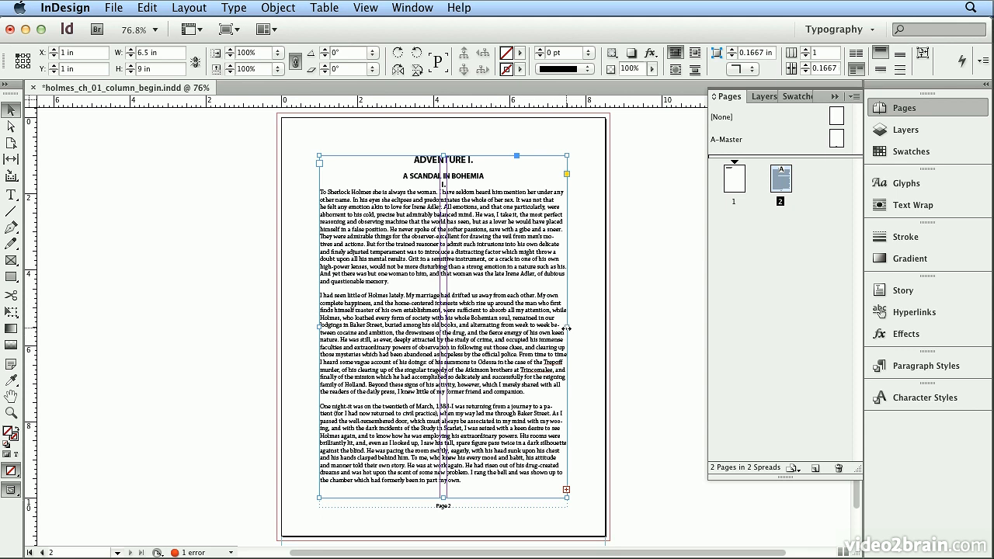
drag(566, 329, 441, 326)
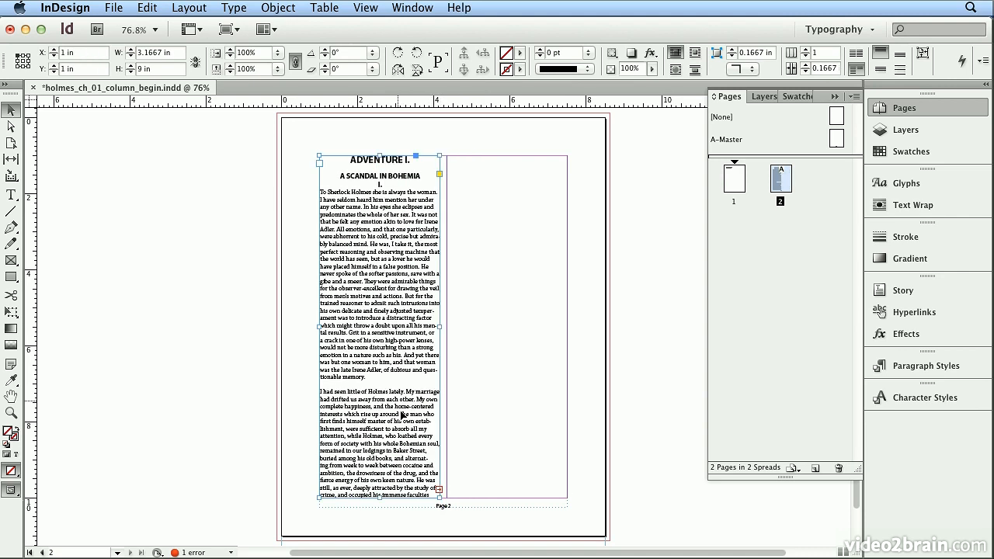
click(440, 490)
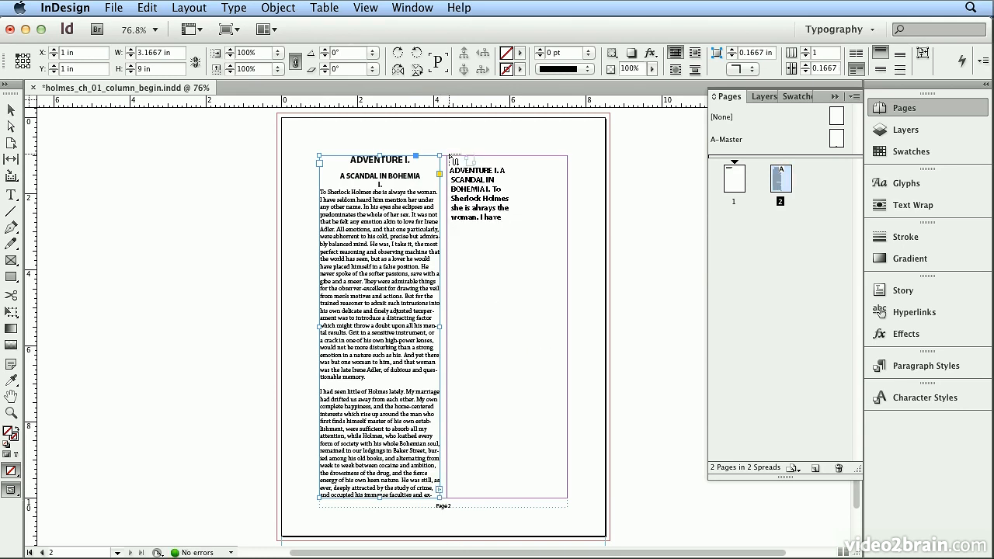
drag(449, 158, 453, 163)
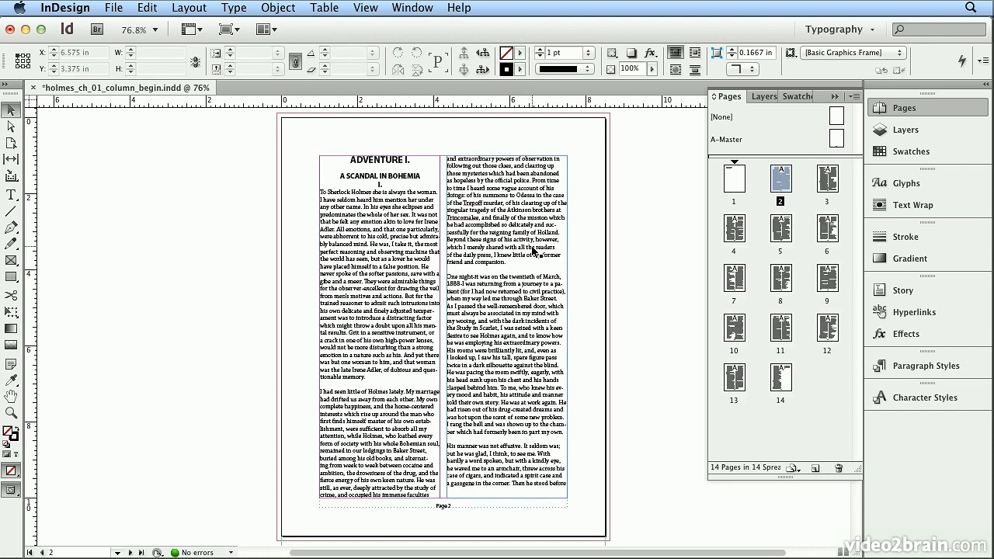
Review the two-column text flow on pages 3 through 8.
double_click(831, 182)
double_click(734, 233)
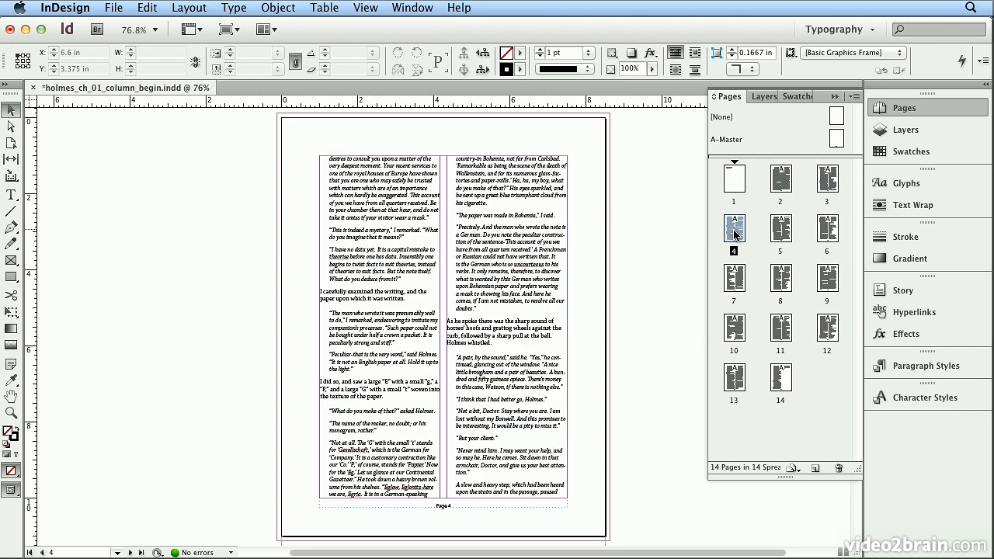
double_click(787, 232)
double_click(828, 229)
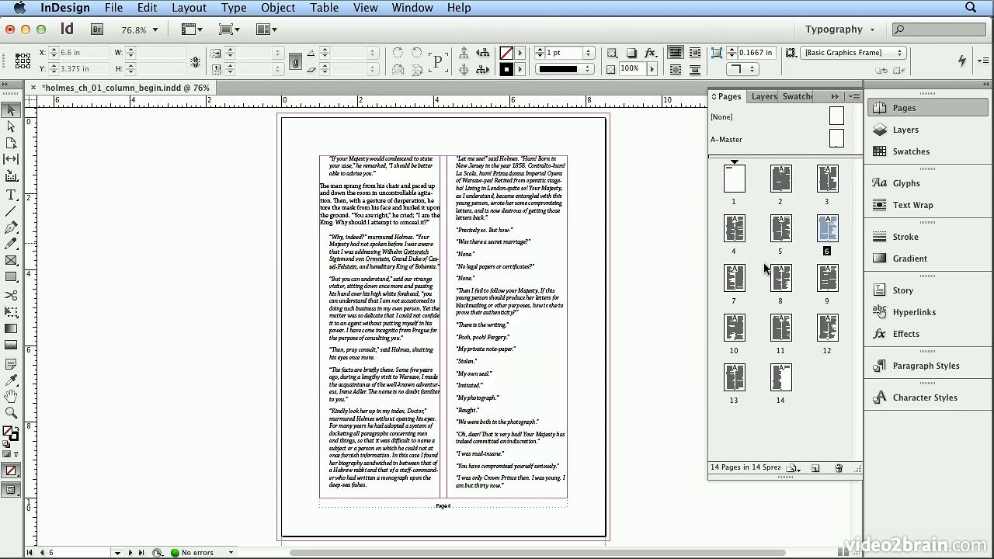
double_click(735, 278)
double_click(783, 280)
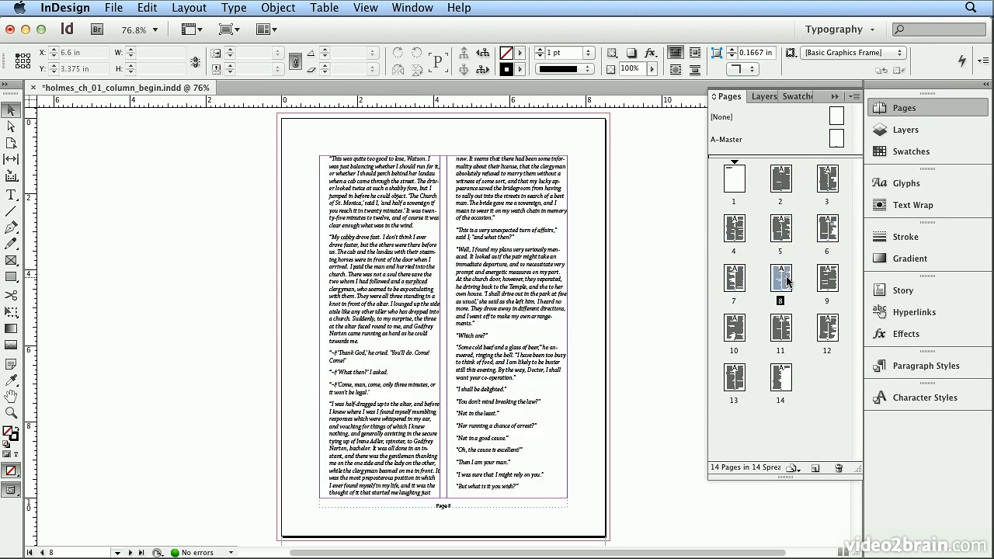
Review the two-column text flow on pages 9 through 11 and compare it with the layouts of pages 1 and 2.
click(835, 281)
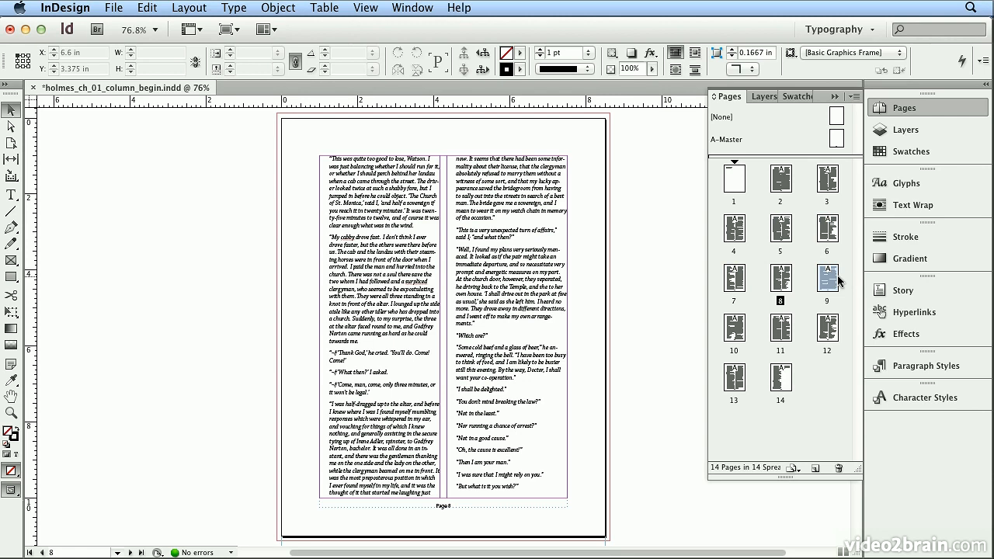
double_click(735, 327)
click(786, 328)
double_click(788, 328)
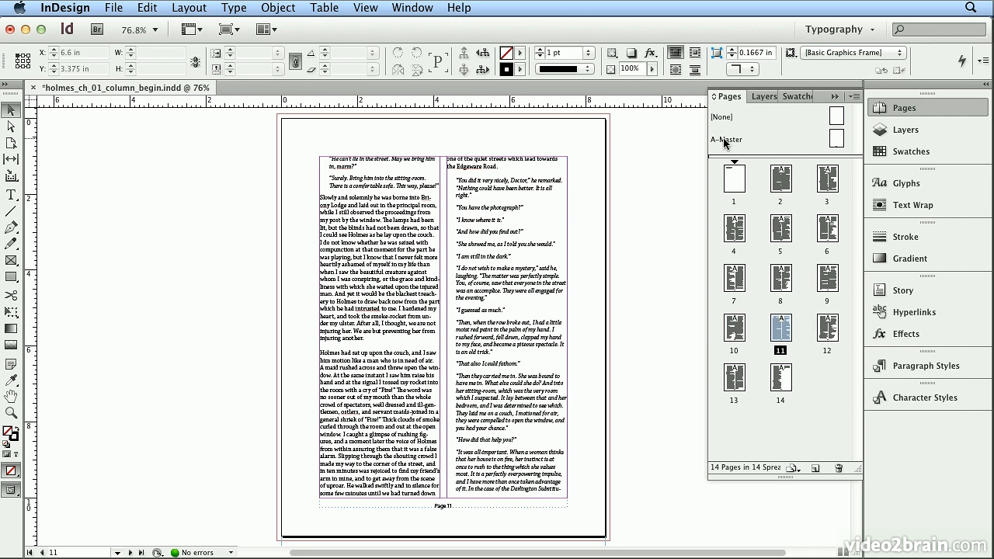
double_click(732, 184)
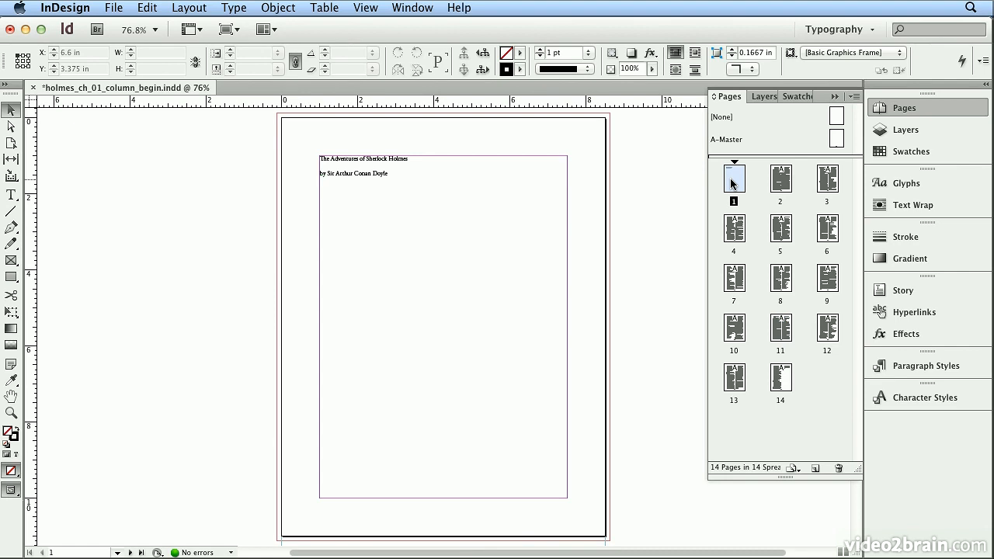
drag(820, 118, 743, 184)
double_click(781, 184)
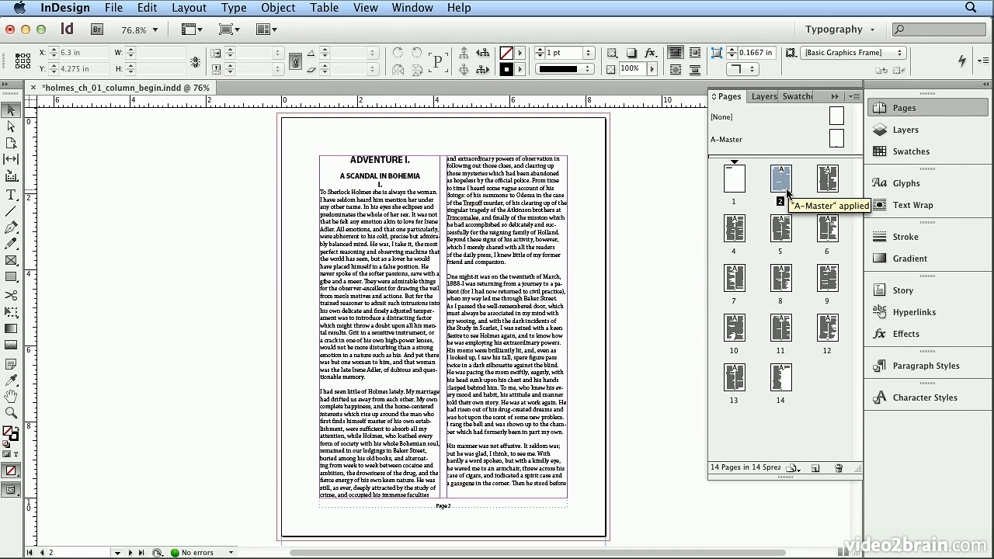
Check the paragraph formatting settings of the ADVENTURE I. heading on page 2.
double_click(373, 165)
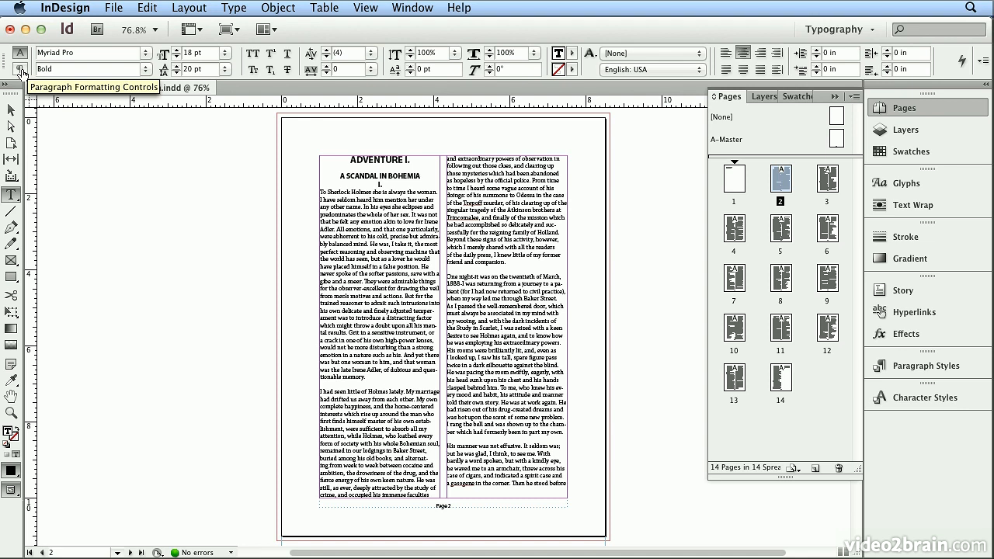
click(20, 69)
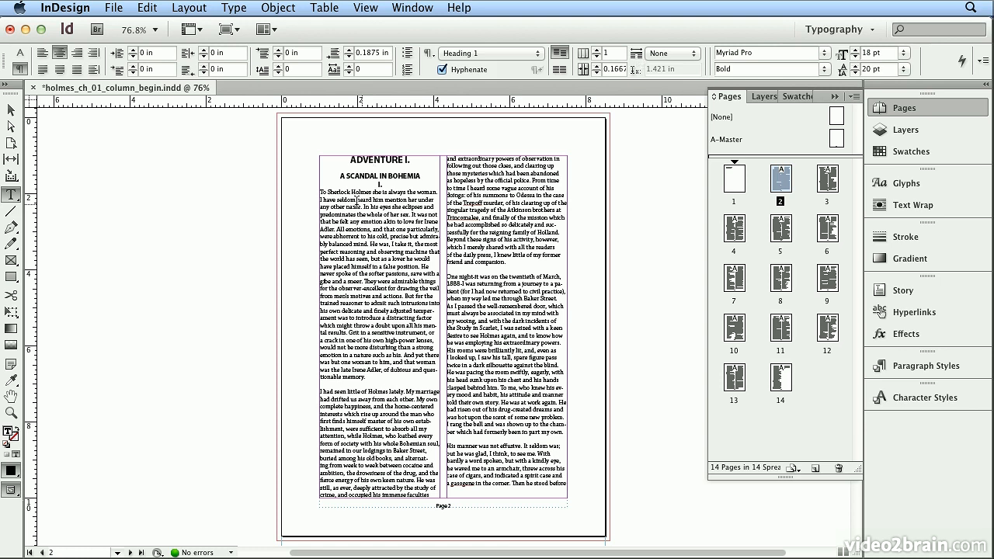
click(13, 109)
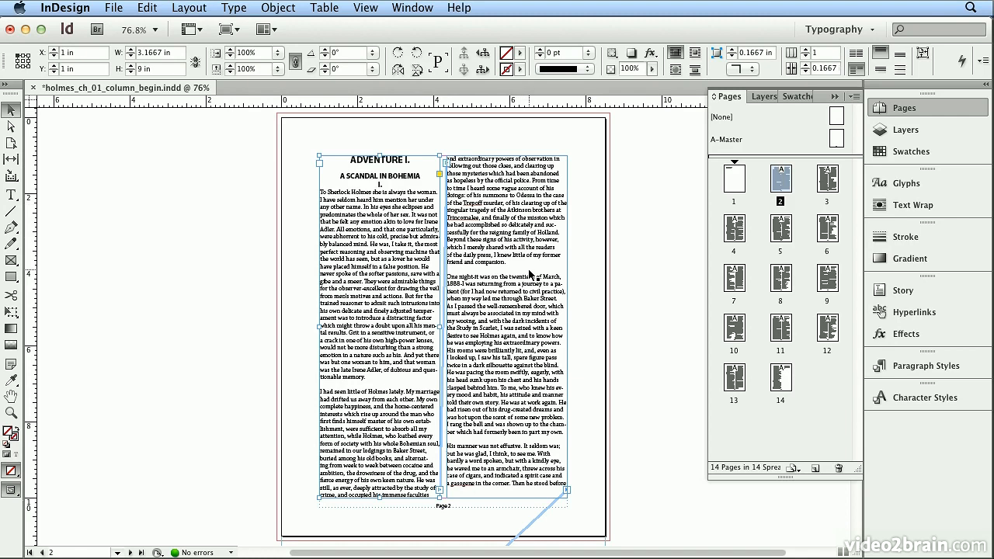
Delete page 2's second-column text frame and widen the remaining frame across both column guides to 6.5 in.
click(544, 212)
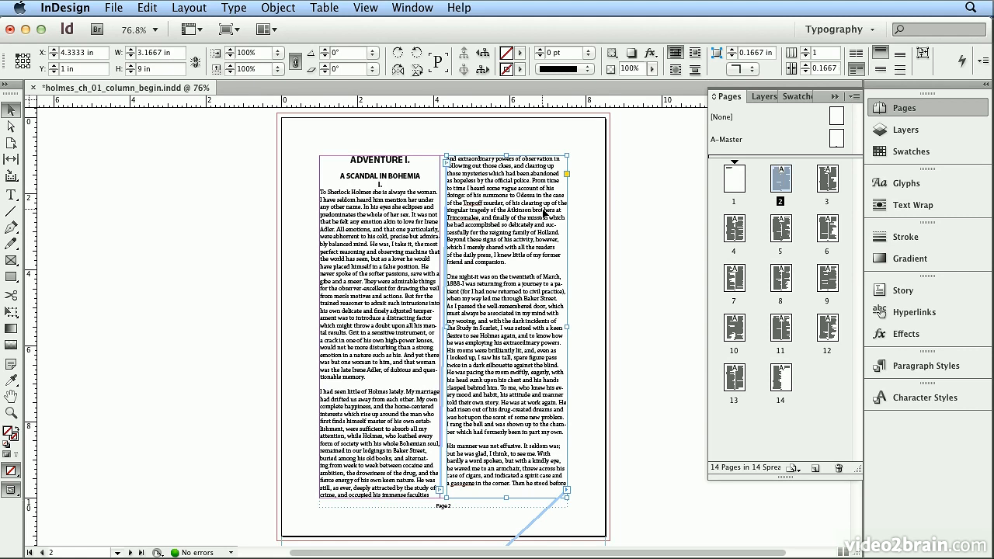
key(Delete)
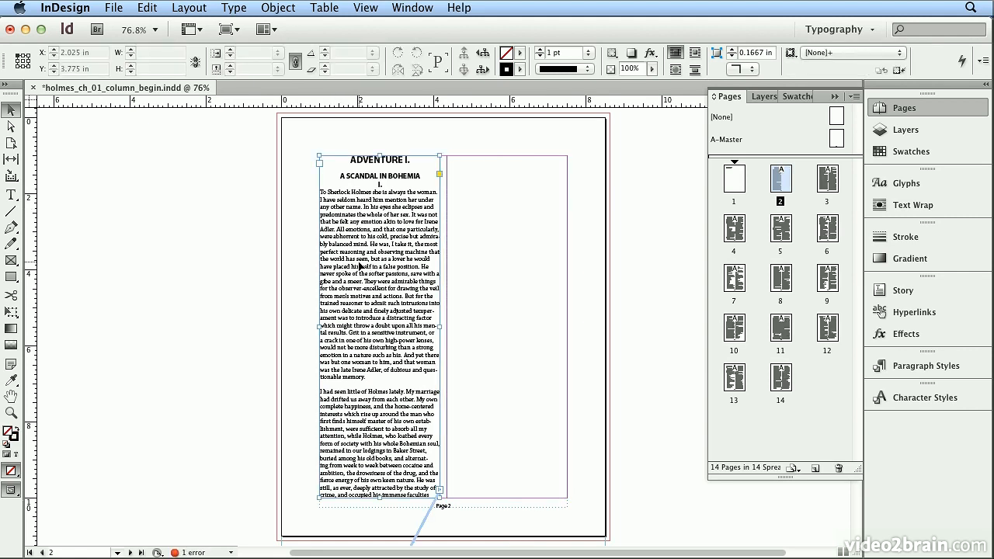
click(427, 309)
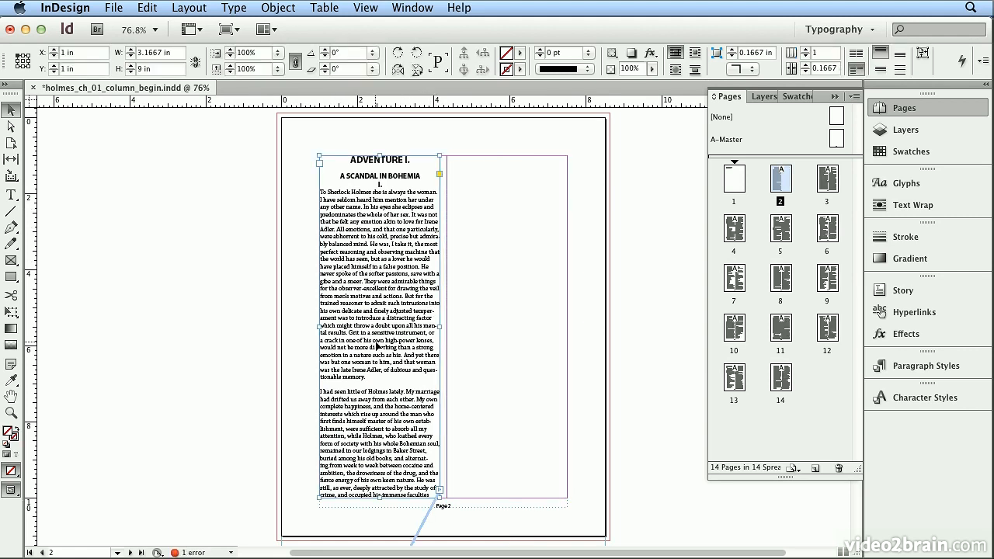
drag(440, 326, 567, 330)
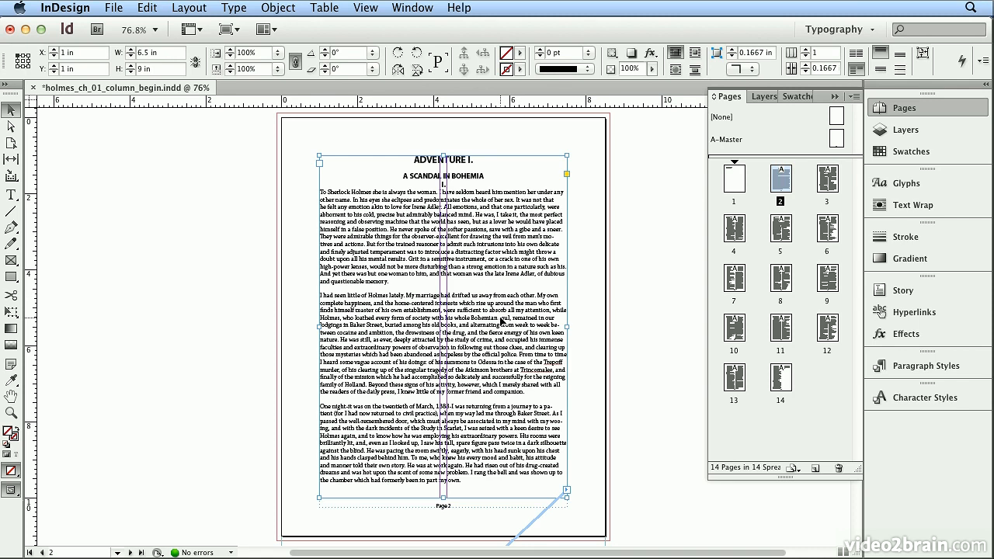
Set the widened text frame on page 2 to 2 columns.
scroll(598, 429, down, 2)
scroll(598, 429, up, 2)
click(808, 50)
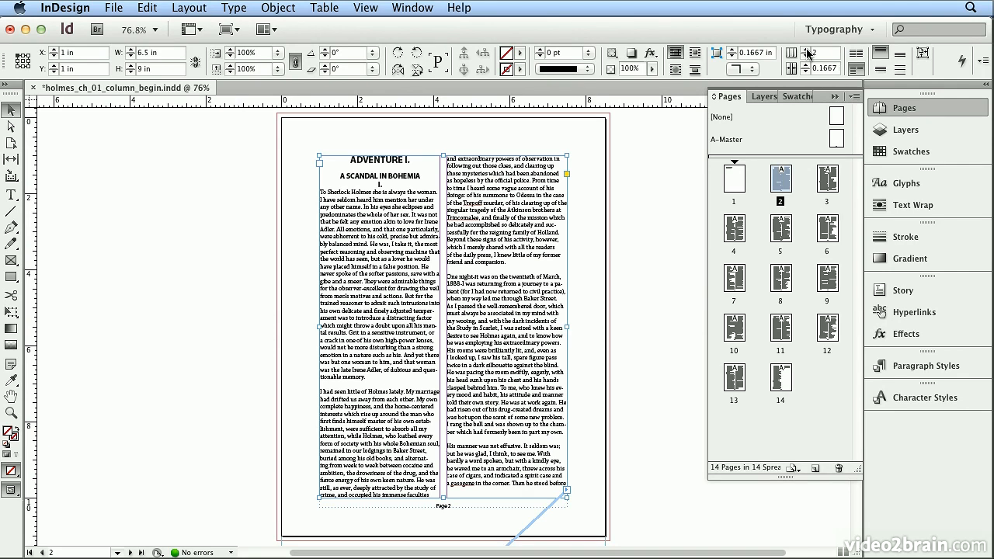
Make the ADVENTURE I. heading span 2 columns as a local paragraph setting.
double_click(357, 164)
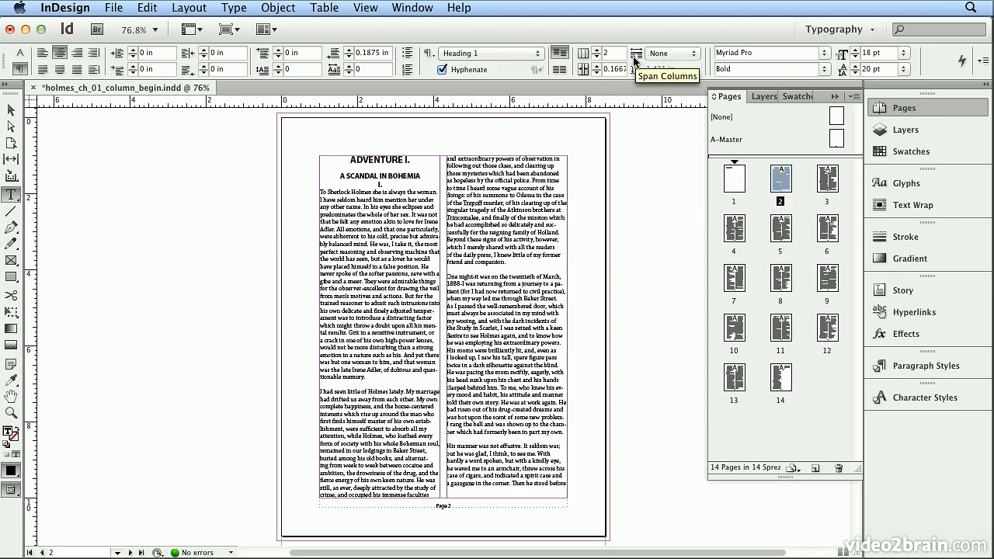
click(662, 53)
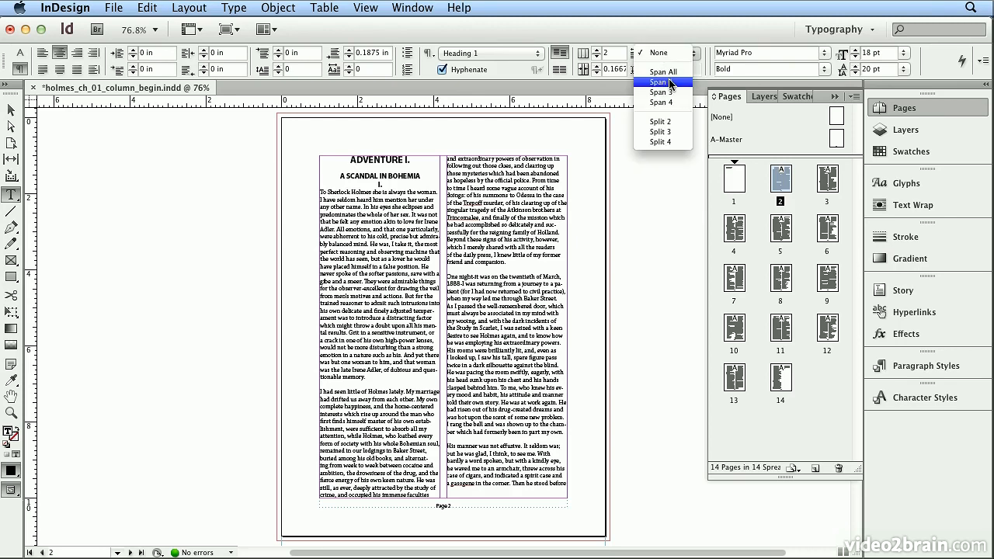
click(662, 82)
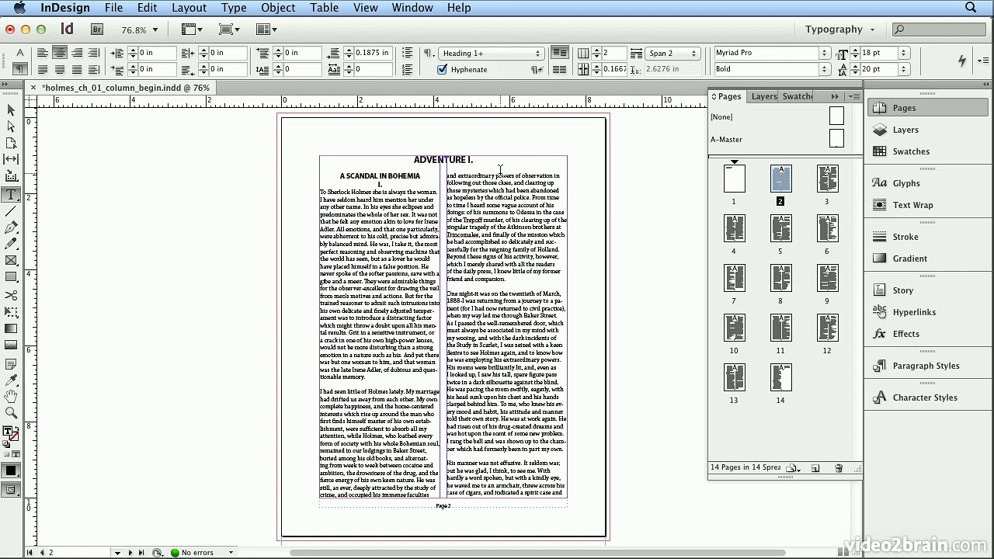
Clear the ADVENTURE I. heading's style overrides and set the Heading 1 style's paragraph layout to Span Columns with a span of 2.
click(891, 368)
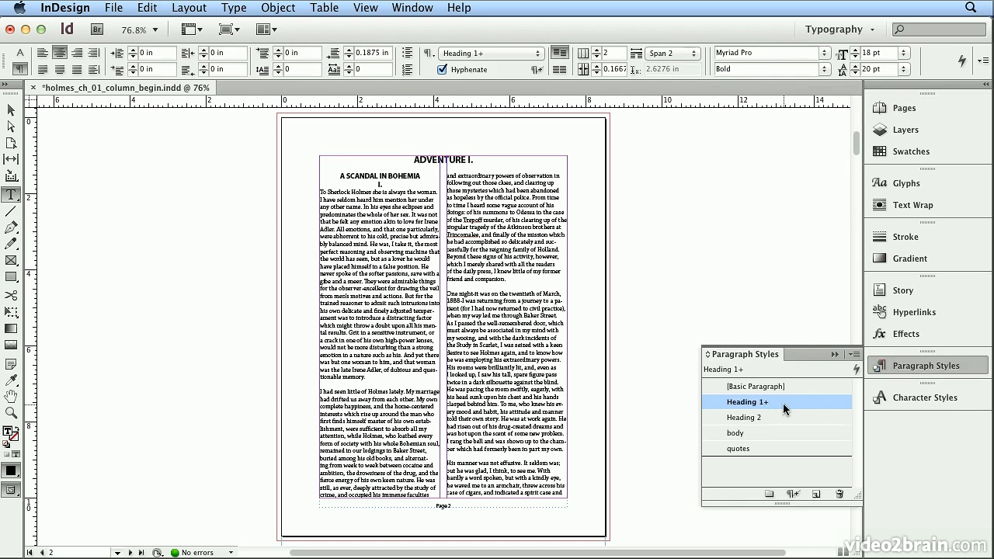
mouse_move(783, 403)
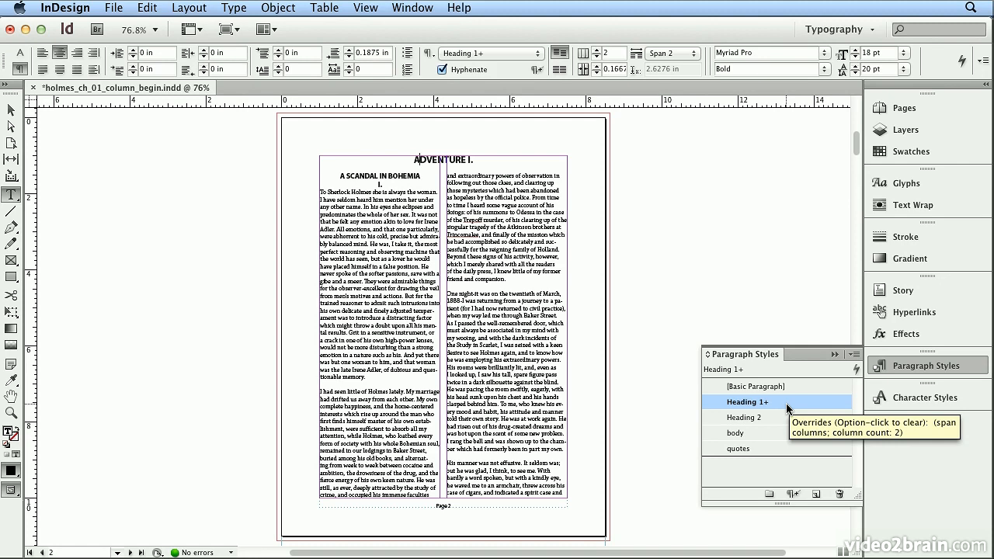
alt+click(787, 403)
double_click(786, 403)
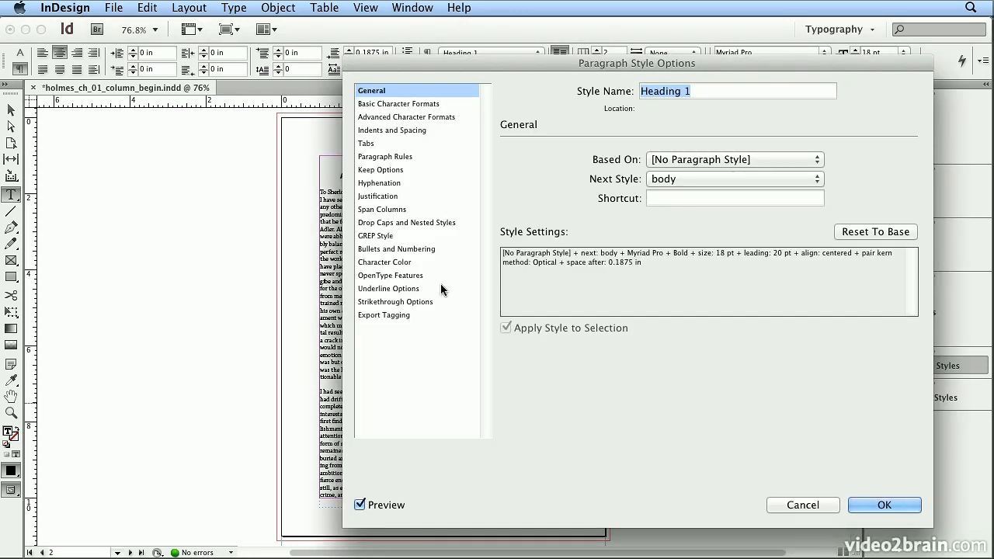
click(400, 212)
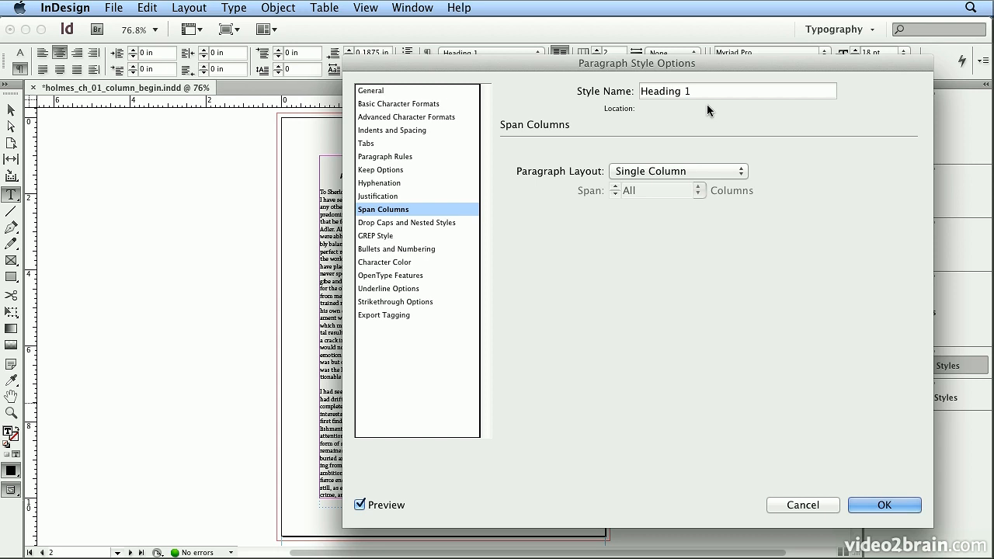
click(715, 171)
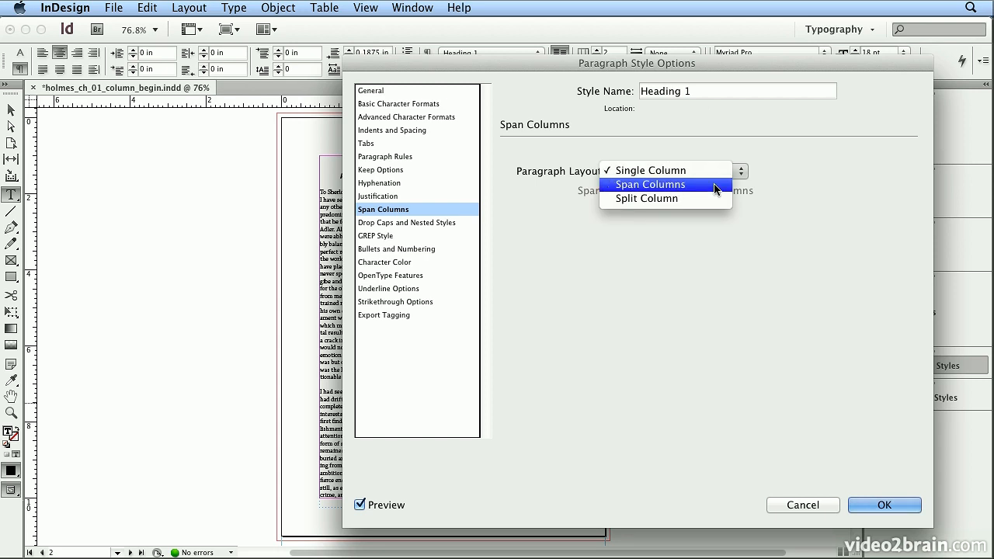
click(715, 187)
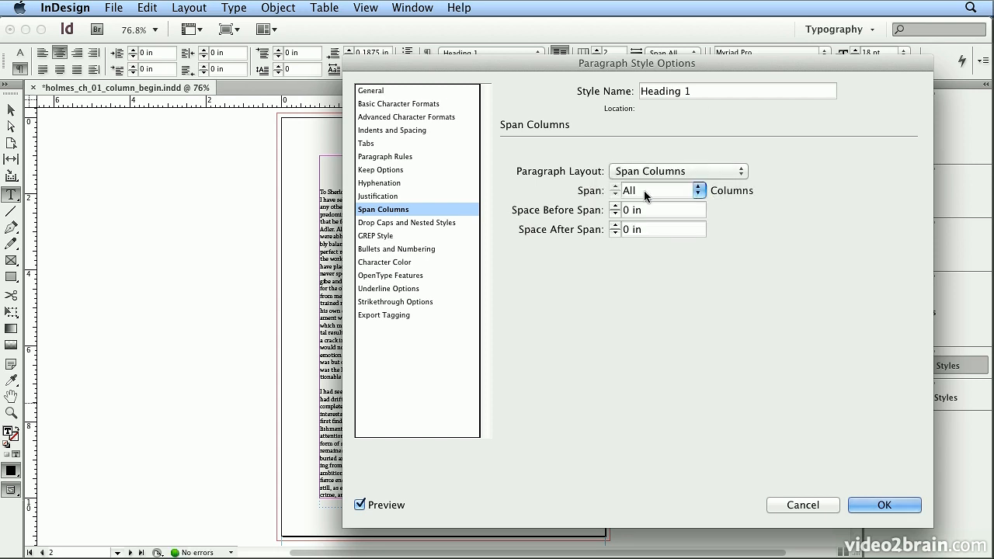
click(698, 190)
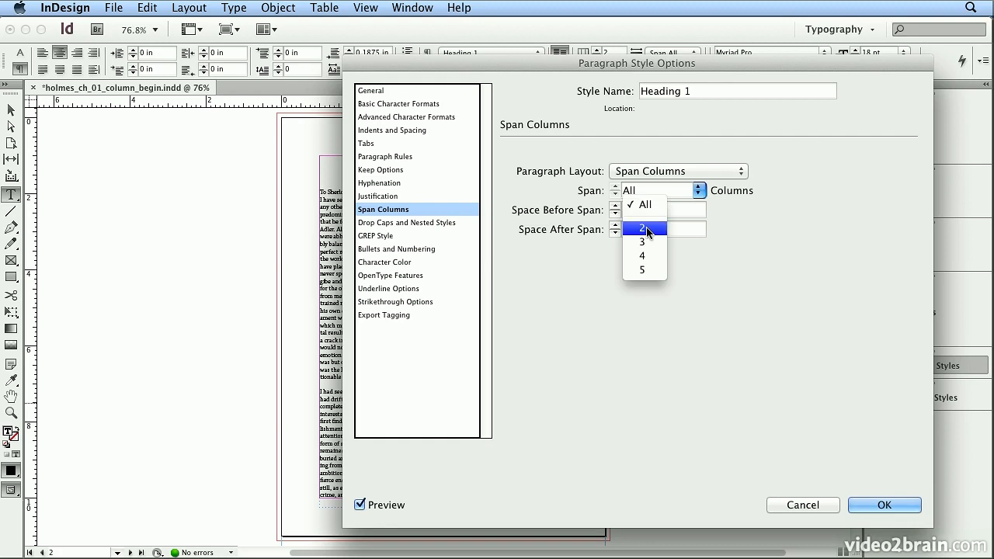
click(646, 227)
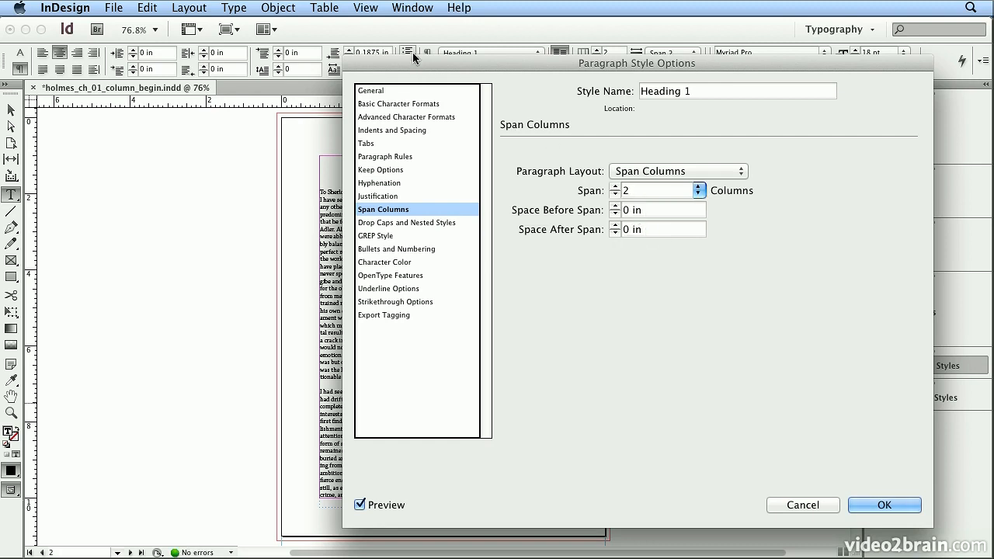
drag(411, 67, 608, 69)
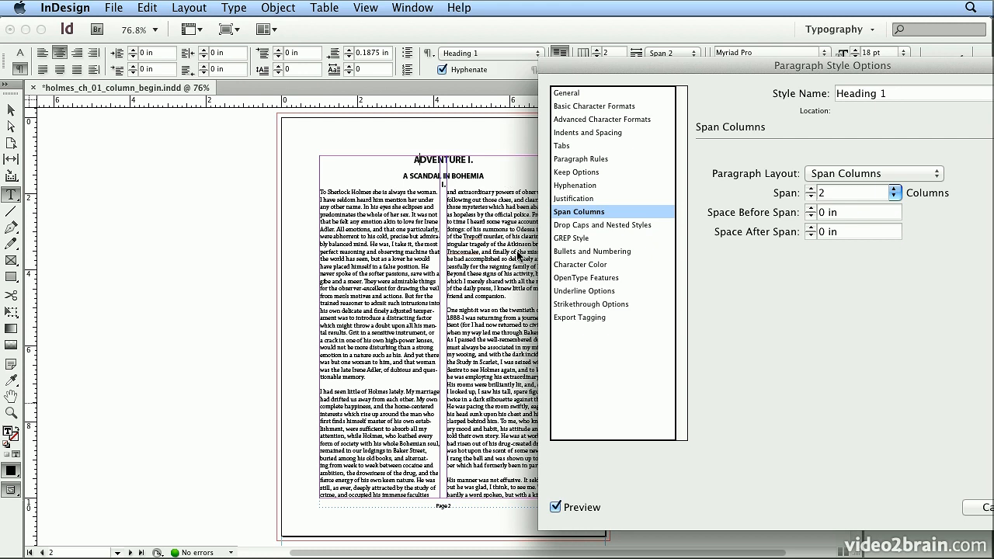
drag(760, 66, 582, 66)
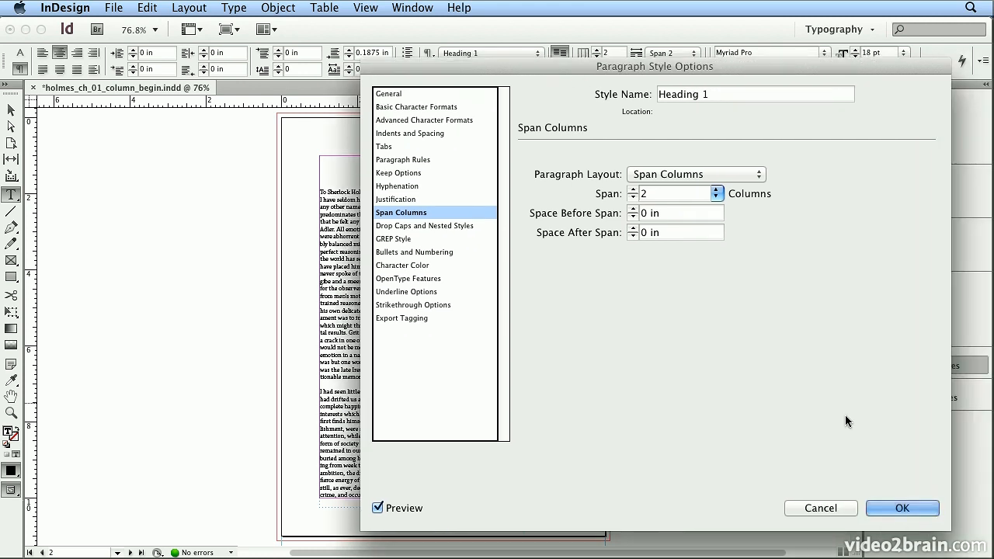
click(905, 505)
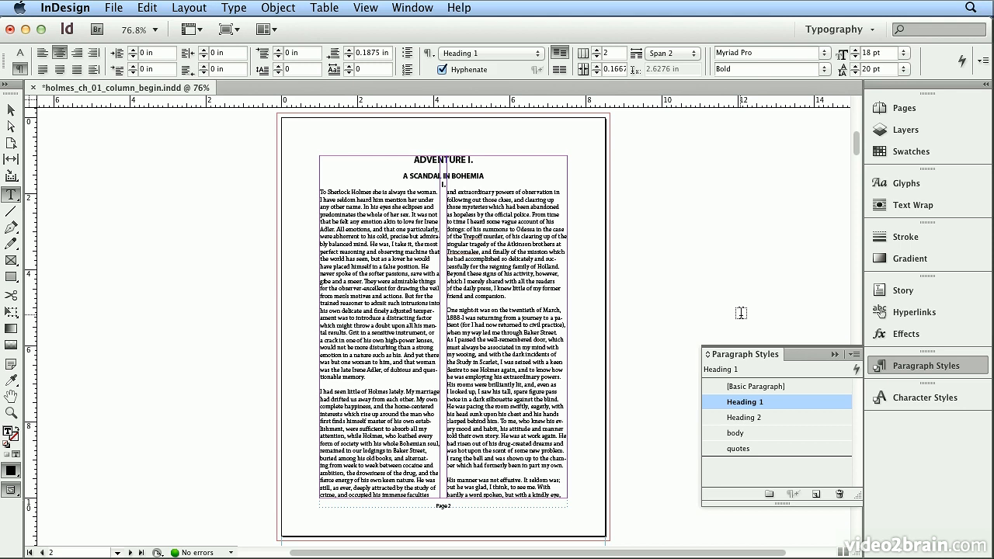
Compare the column guides on A-Master with the text layout on page 2.
click(904, 108)
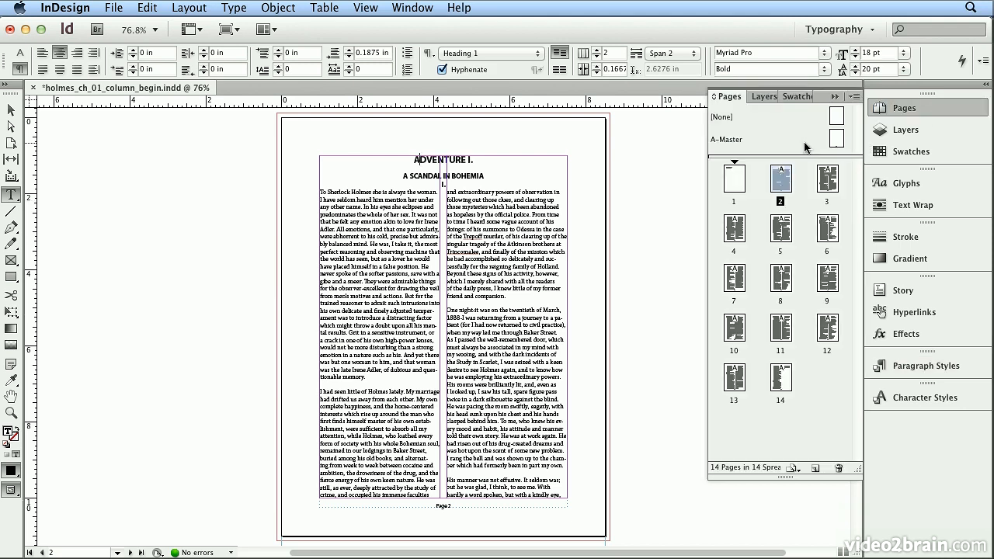
double_click(836, 141)
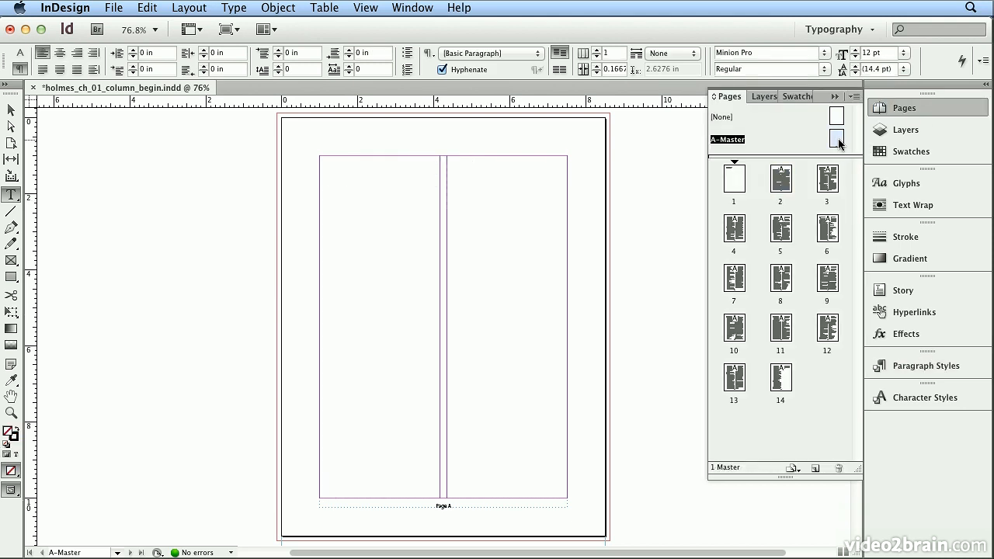
double_click(781, 190)
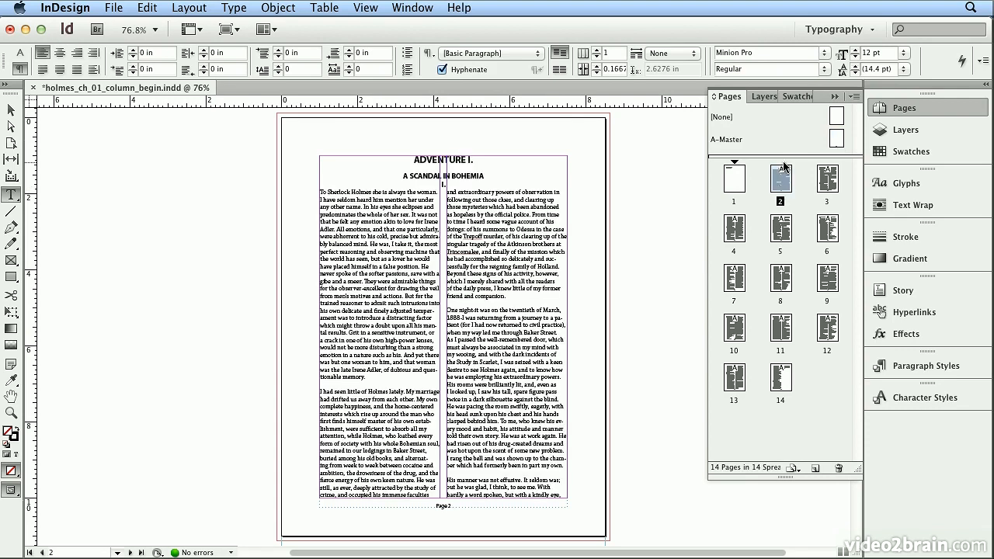